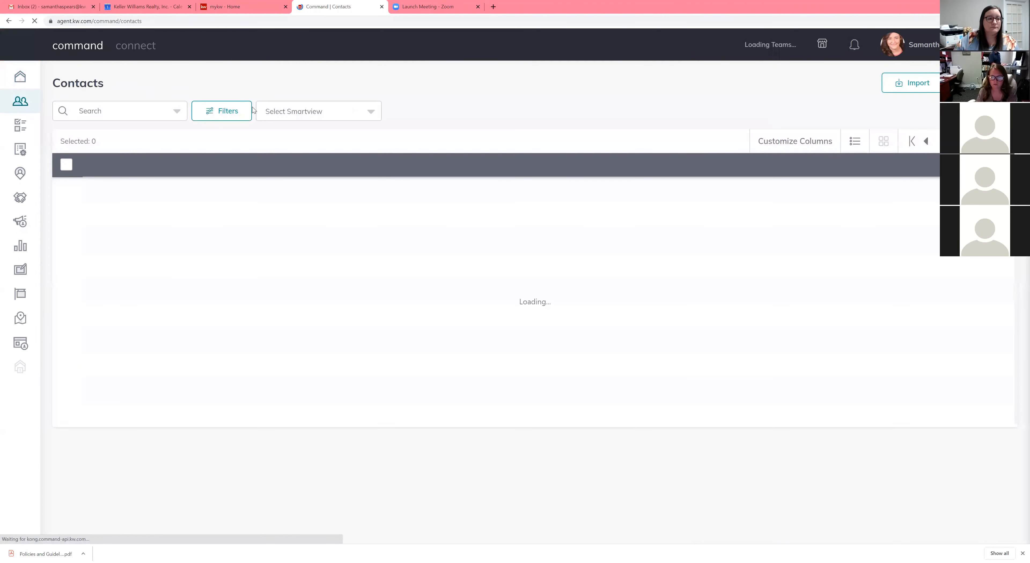
Step: Search contacts for "jane" and open the matching contact record with the Training and KWAgent tags
{"action": "left_click", "coordinate": [104, 111]}
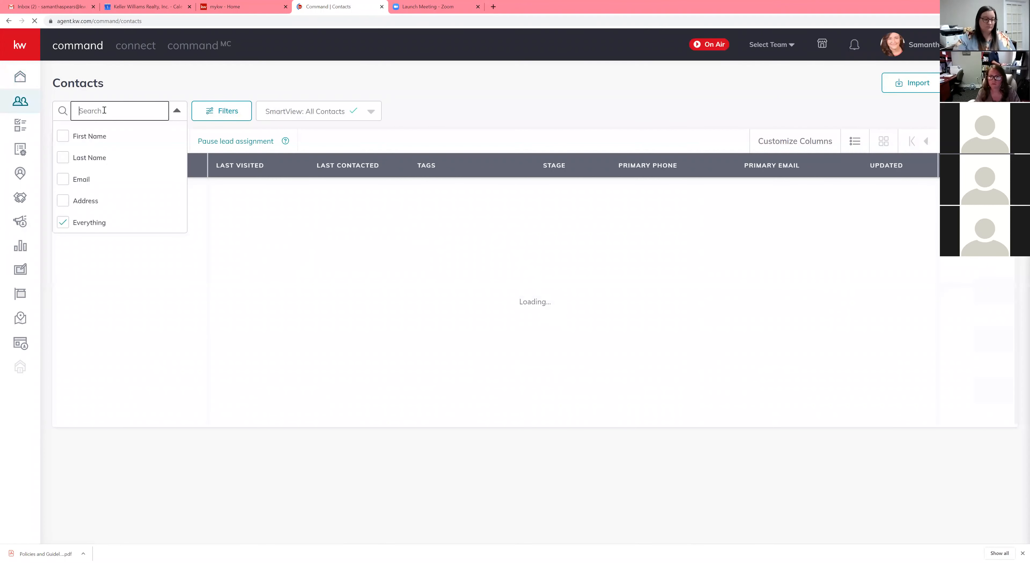
{"action": "type", "text": "jane"}
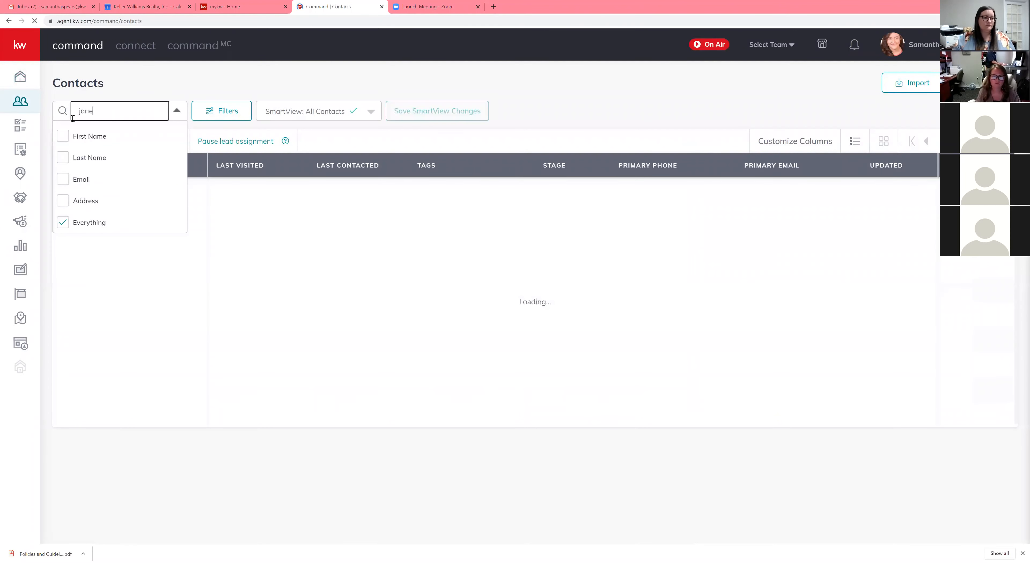
{"action": "left_click", "coordinate": [182, 89]}
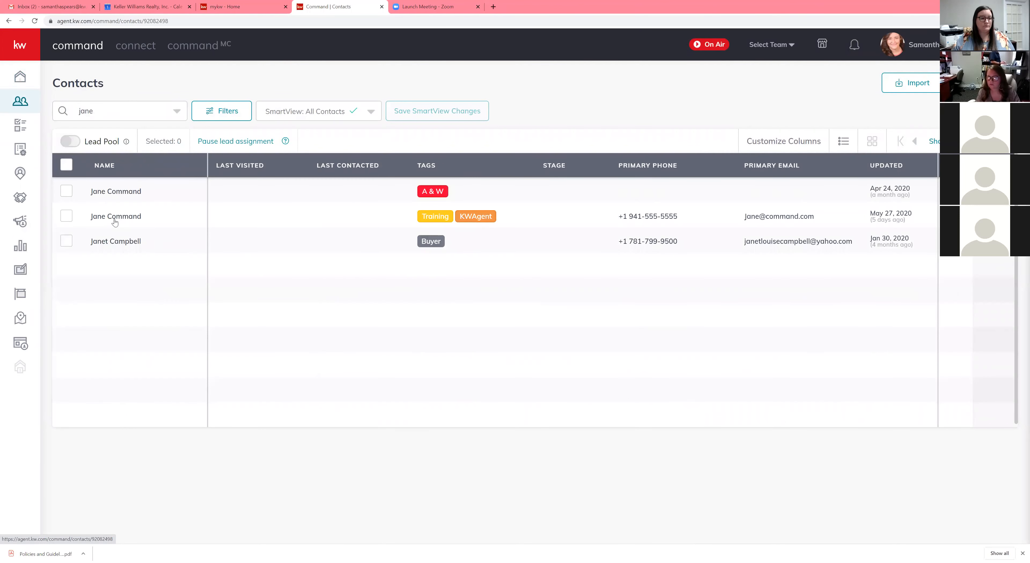
{"action": "left_click", "coordinate": [116, 221]}
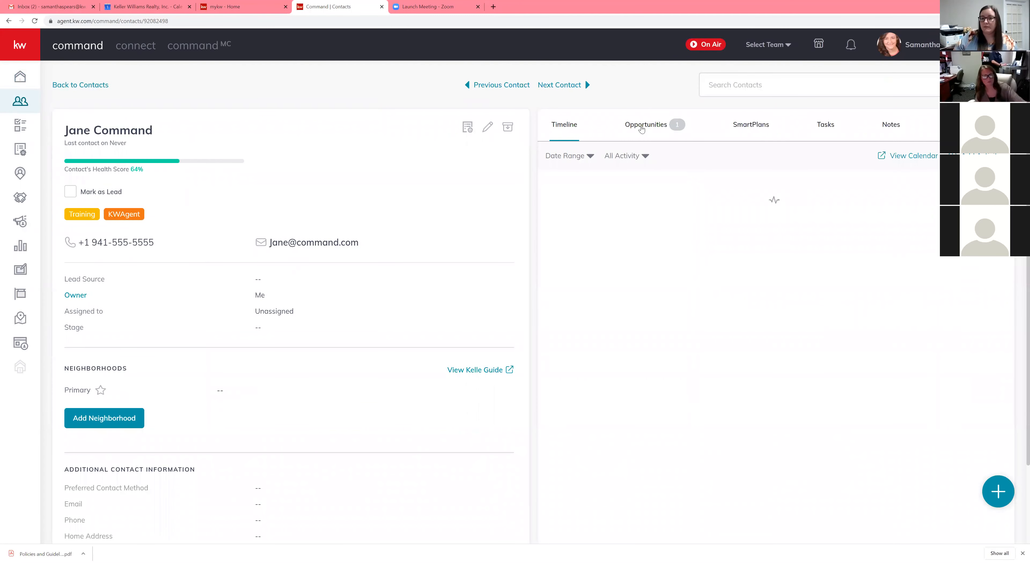
Step: Open the contact's 123 Main Street listing opportunity and go to its documents
{"action": "left_click", "coordinate": [640, 127]}
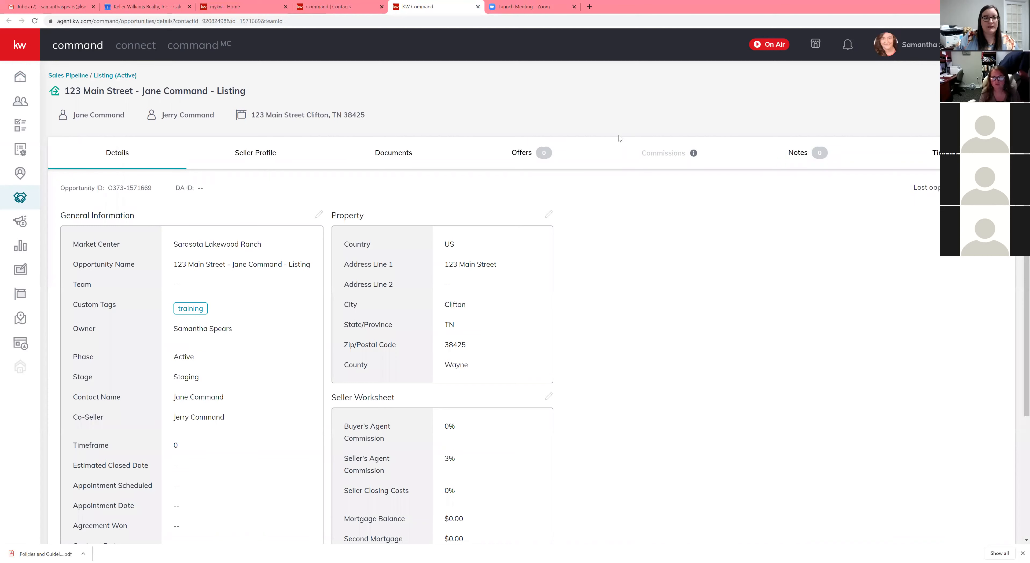
{"action": "left_click", "coordinate": [393, 153]}
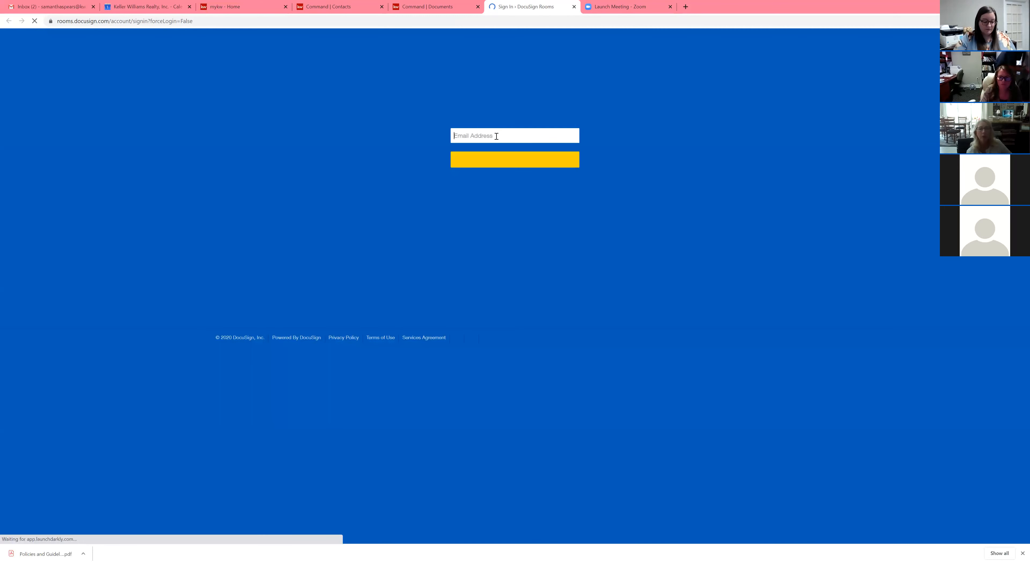
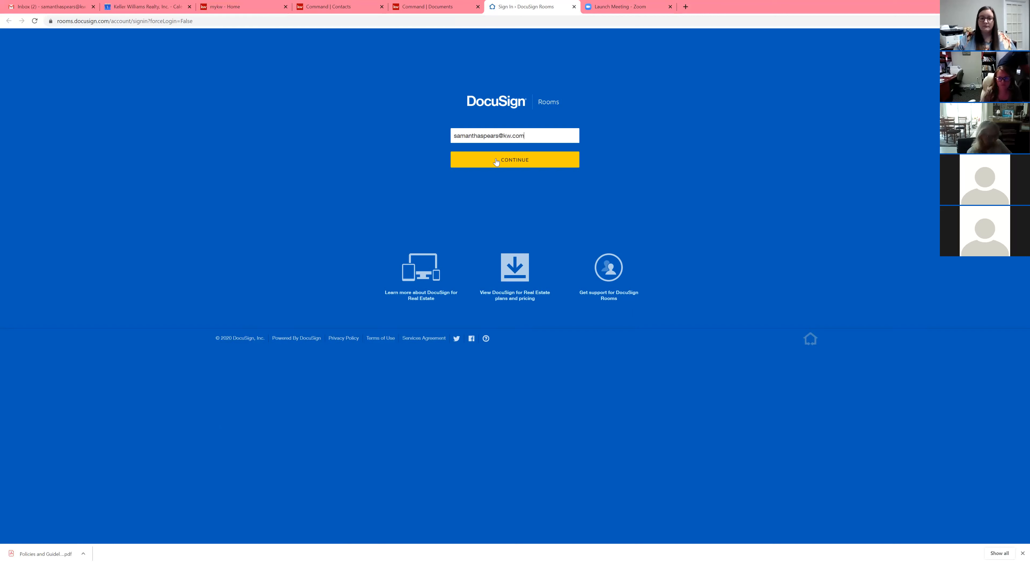
Step: Enter the account e-mail address on the DocuSign Rooms sign-in page and continue
{"action": "left_click", "coordinate": [475, 159]}
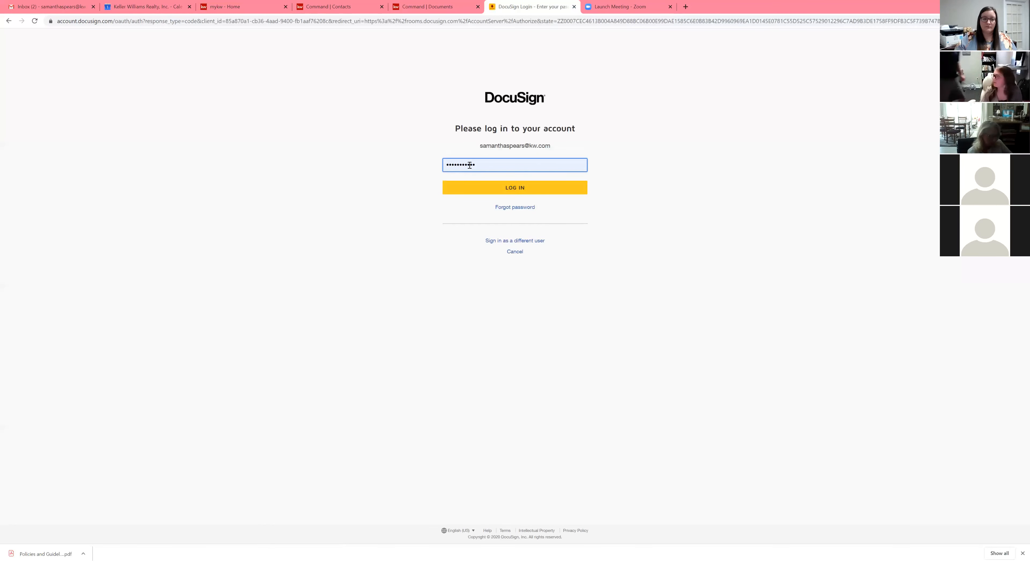
Step: Enter the account password and log in
{"action": "key", "text": "ctrl+a"}
{"action": "type", "text": "s"}
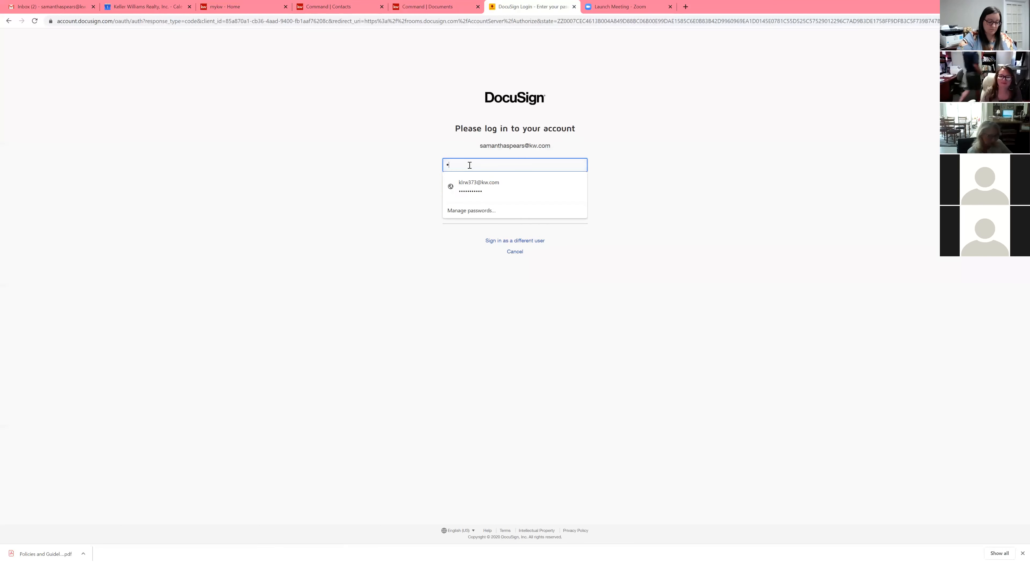
{"action": "type", "text": "**********"}
{"action": "left_click", "coordinate": [487, 192]}
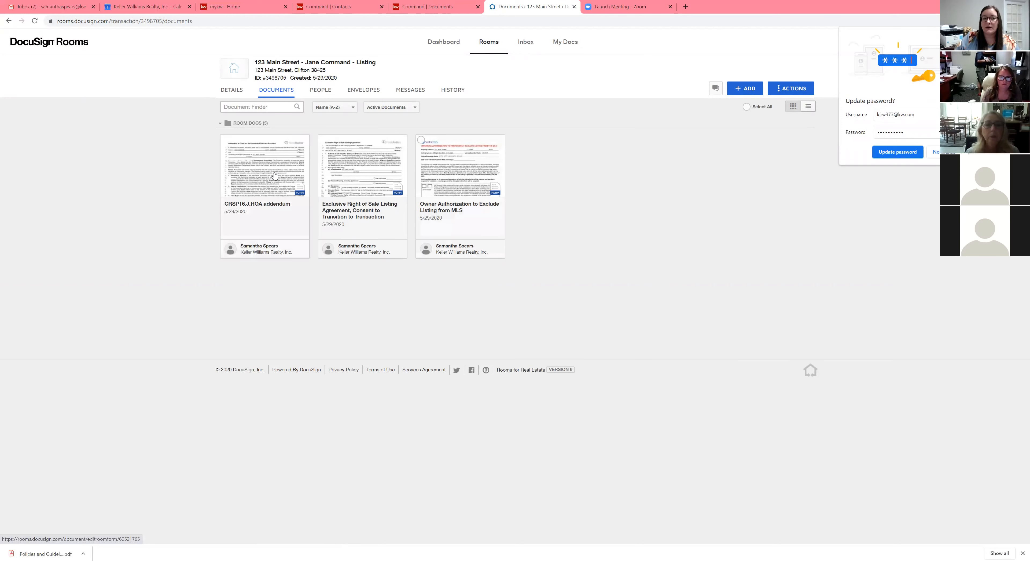
Step: Open the Exclusive Right of Sale Listing Agreement document for preview and close it
{"action": "left_click", "coordinate": [356, 168]}
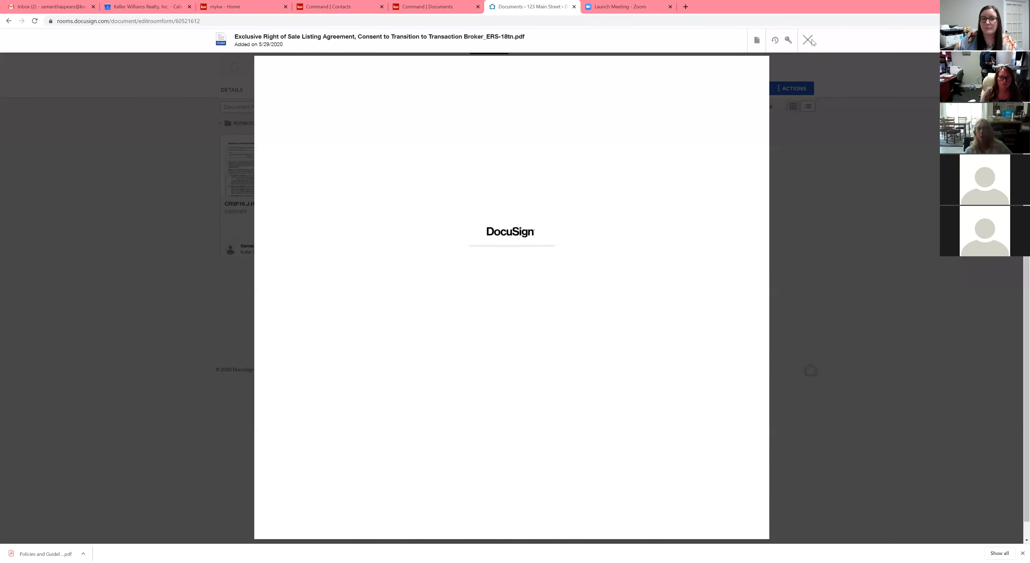
{"action": "key", "text": "Escape"}
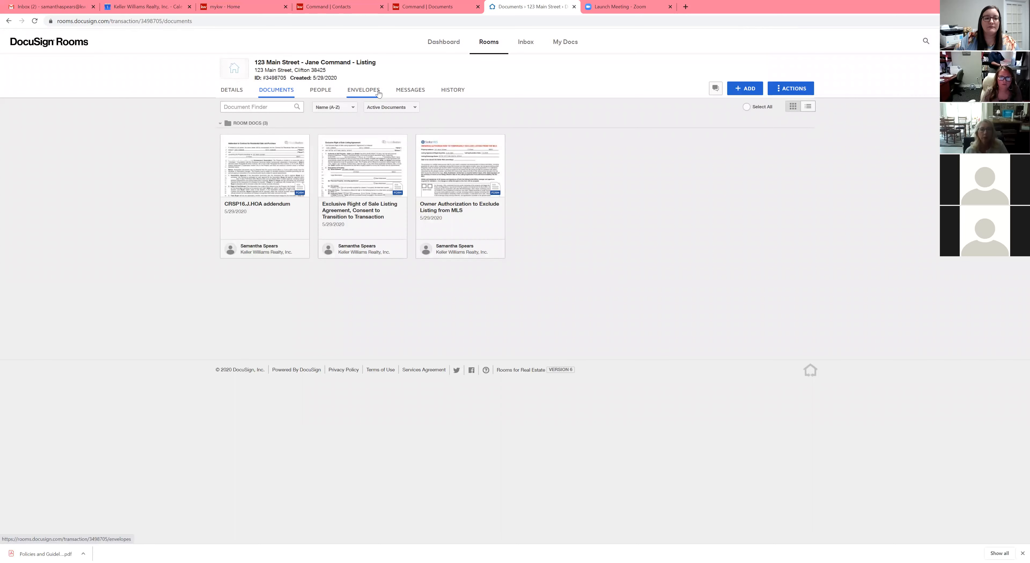
Step: Start a new envelope for the room and name it Listing Packet
{"action": "left_click", "coordinate": [357, 94]}
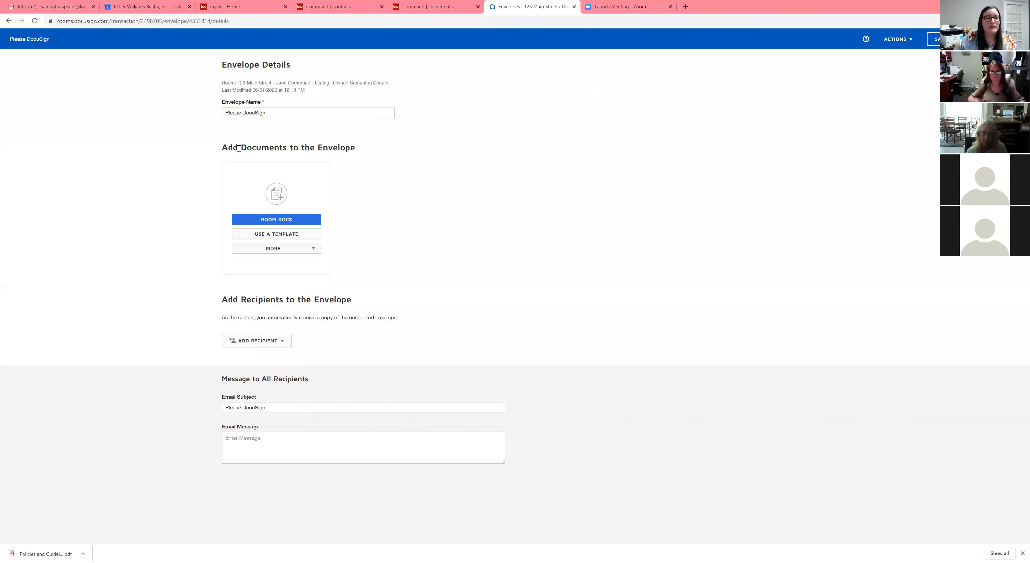
{"action": "double_click", "coordinate": [296, 111]}
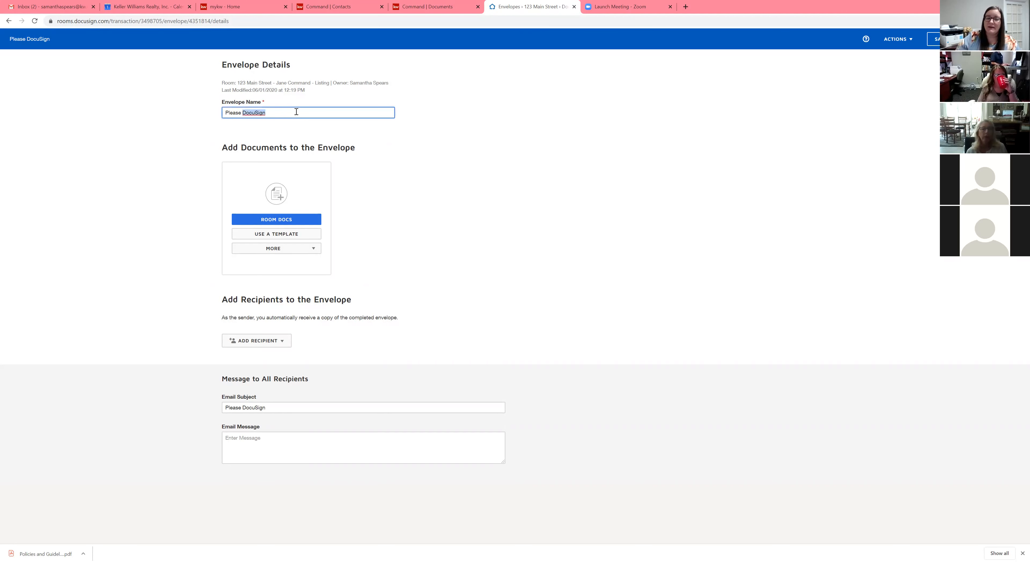
{"action": "left_click", "coordinate": [297, 112]}
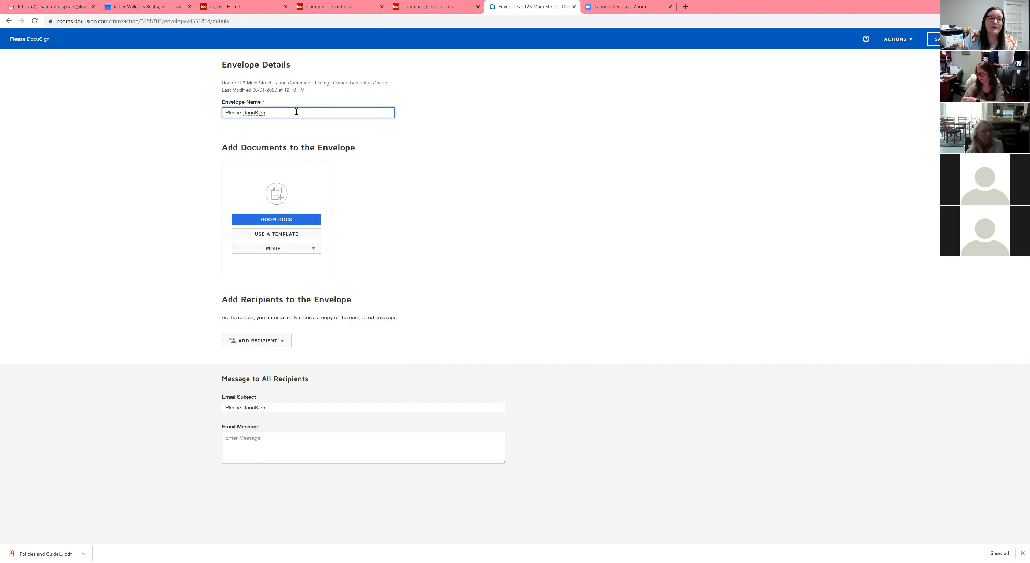
{"action": "left_click_drag", "start_coordinate": [297, 111], "coordinate": [208, 113]}
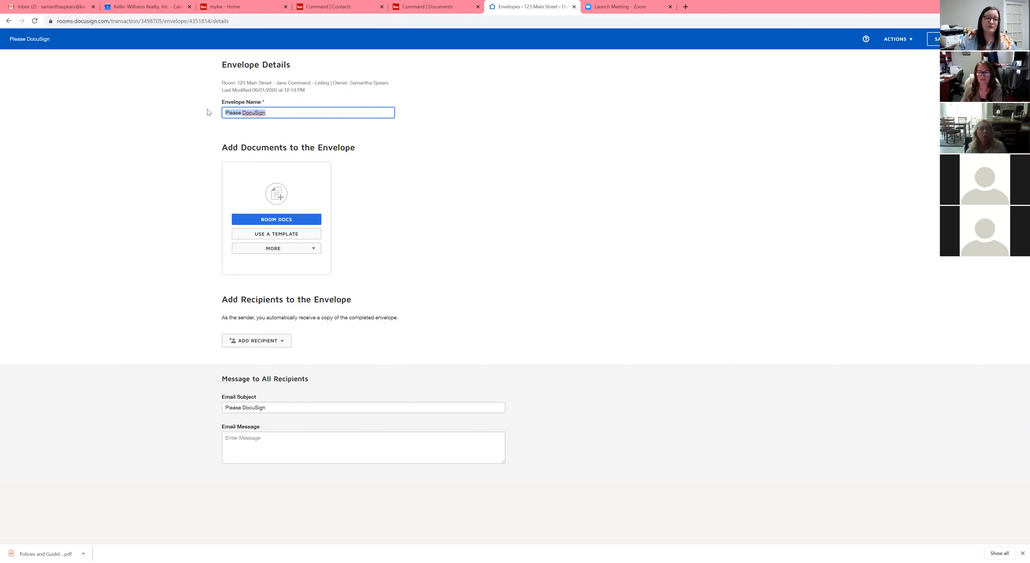
{"action": "type", "text": "Listing Packet"}
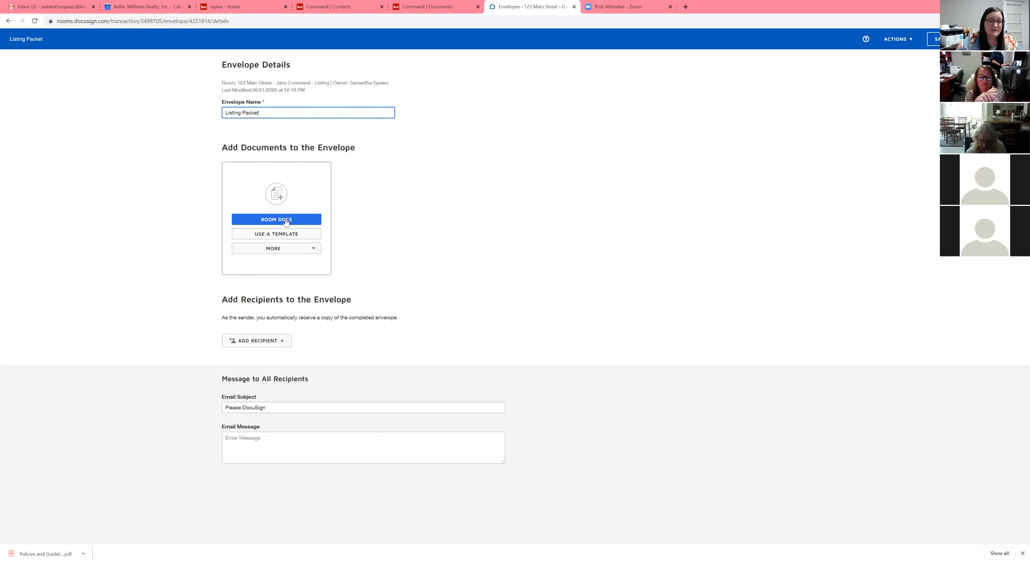
Step: Add all three room documents to the envelope
{"action": "left_click", "coordinate": [286, 221]}
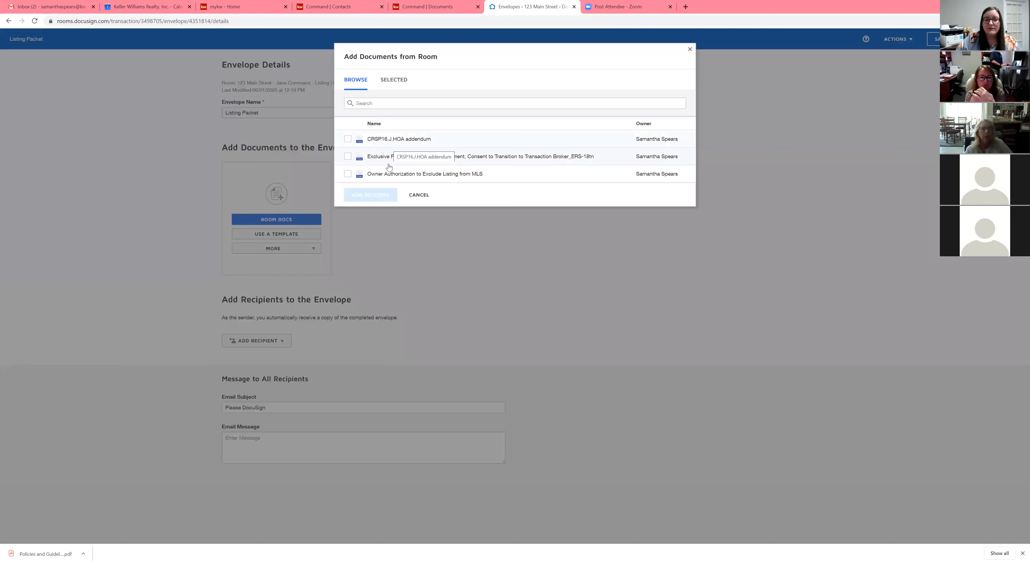
{"action": "left_click", "coordinate": [347, 174]}
{"action": "left_click", "coordinate": [348, 139], "text": "shift"}
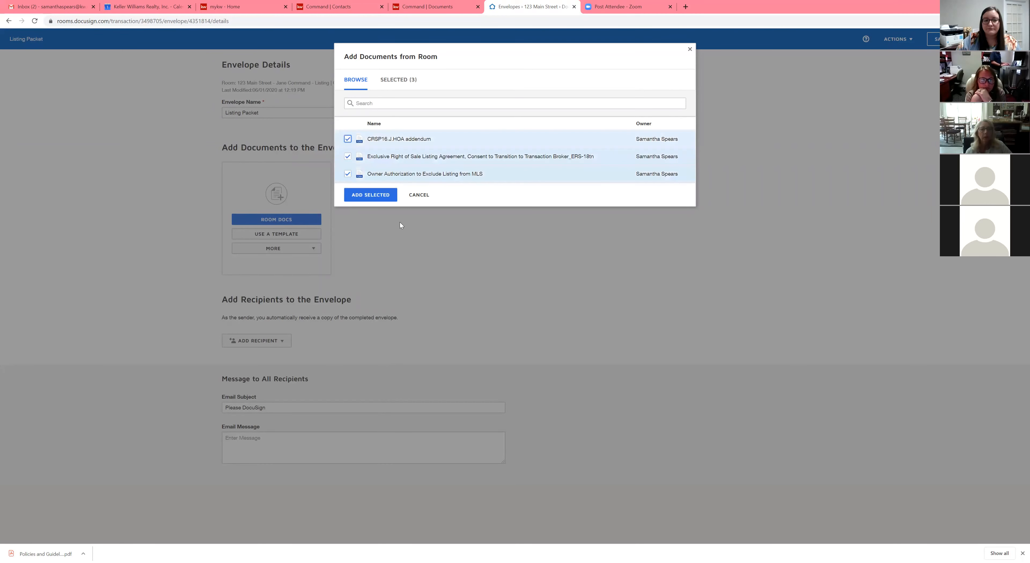
{"action": "left_click", "coordinate": [362, 195]}
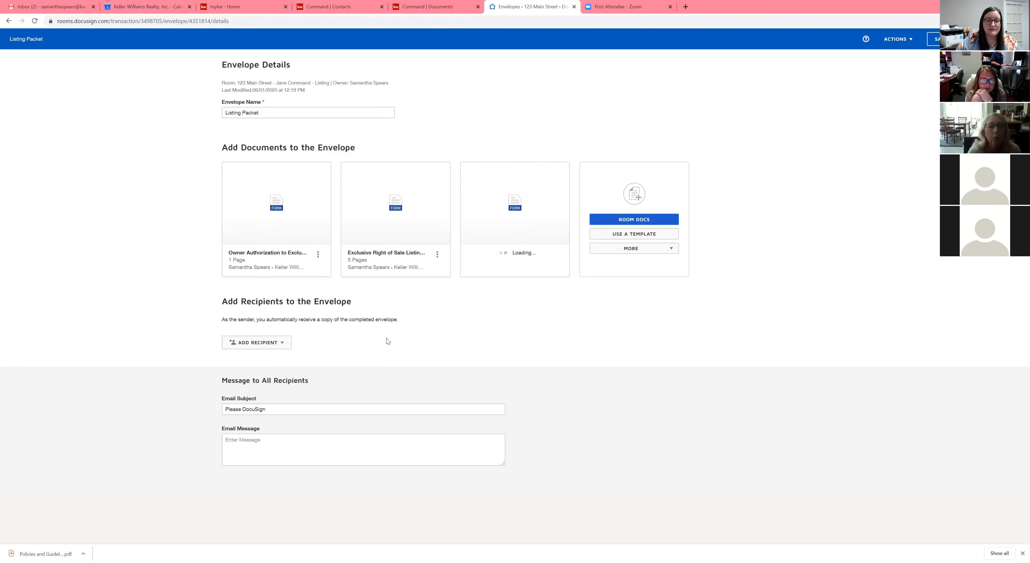
Step: Add pre-tagged role recipients, assigning Seller One to the primary seller contact and Seller Two to the co-seller
{"action": "left_click", "coordinate": [263, 346]}
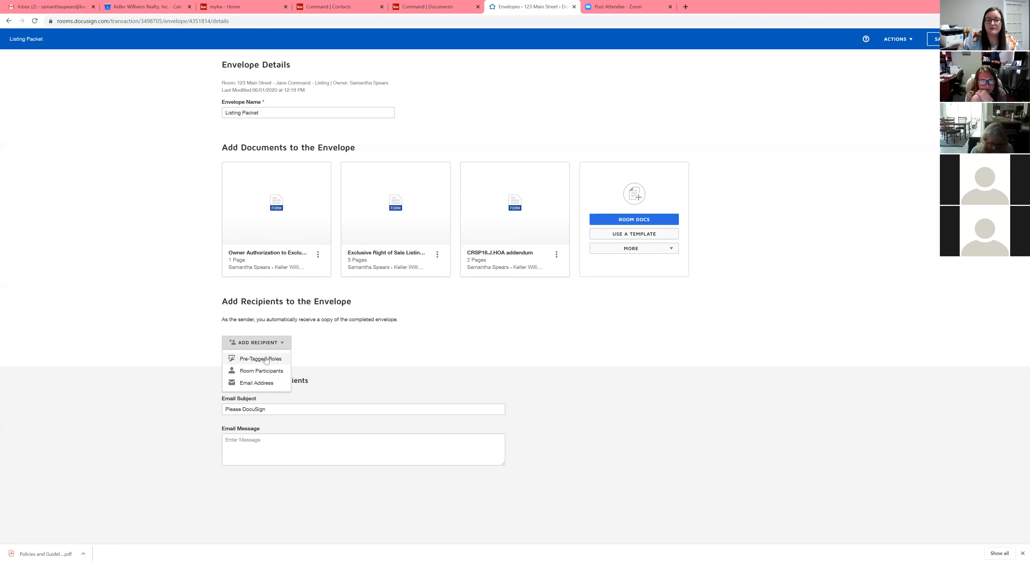
{"action": "left_click", "coordinate": [260, 358]}
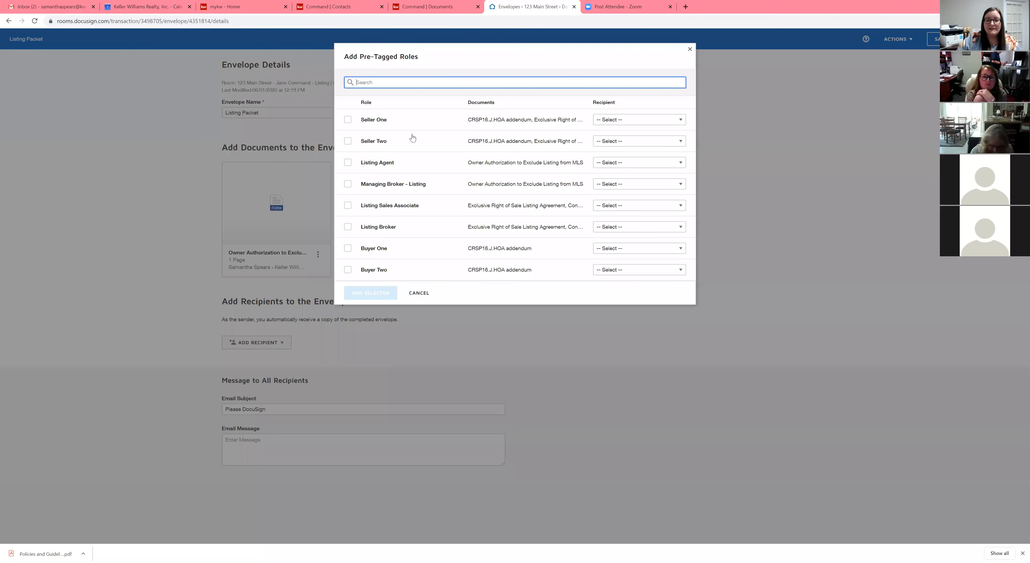
{"action": "left_click", "coordinate": [627, 121]}
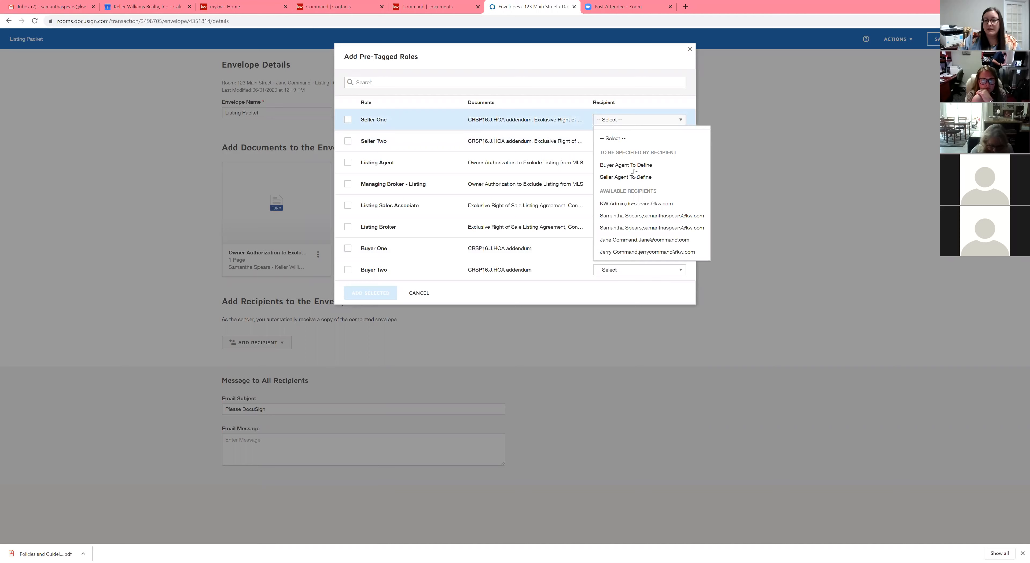
{"action": "left_click", "coordinate": [603, 241]}
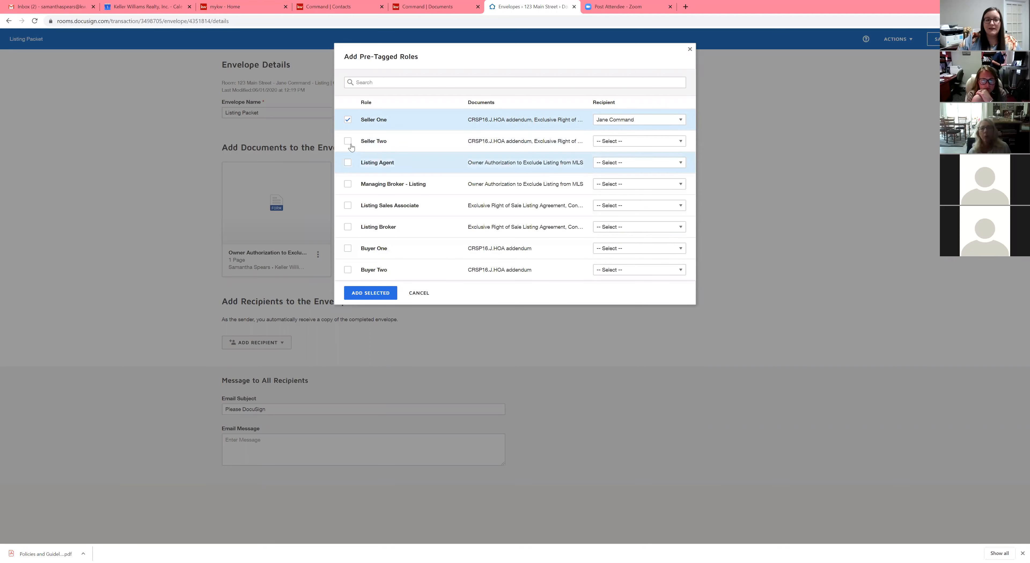
{"action": "left_click", "coordinate": [652, 143]}
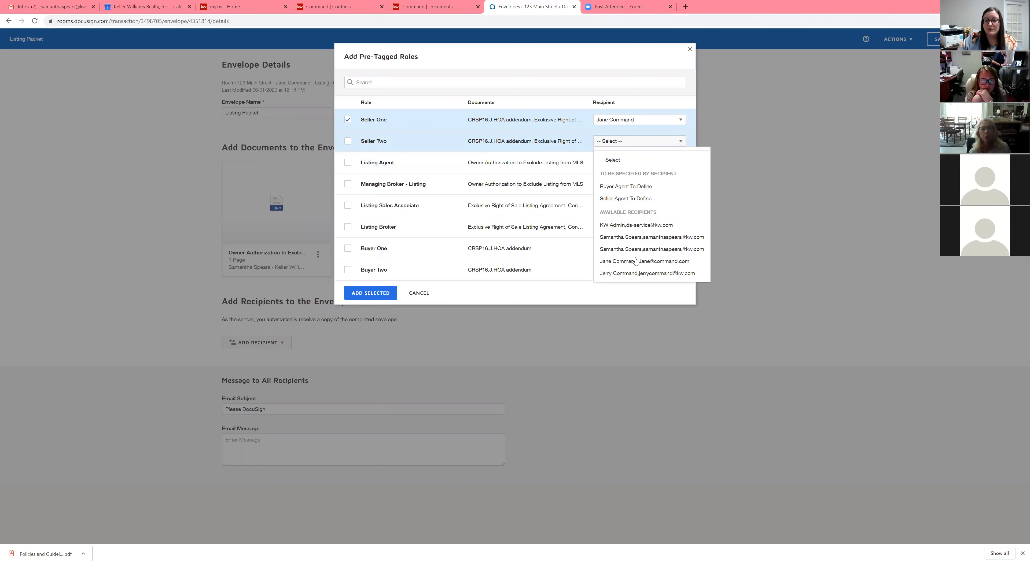
{"action": "left_click", "coordinate": [631, 274]}
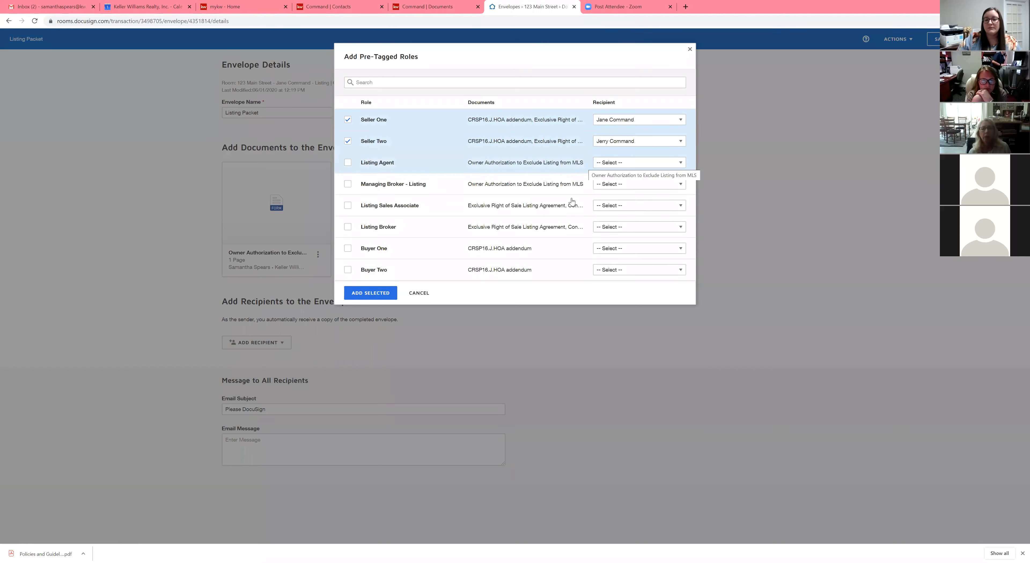
Step: Assign the Listing Agent role to your own account and Managing Broker - Listing to KW Admin
{"action": "left_click", "coordinate": [640, 165]}
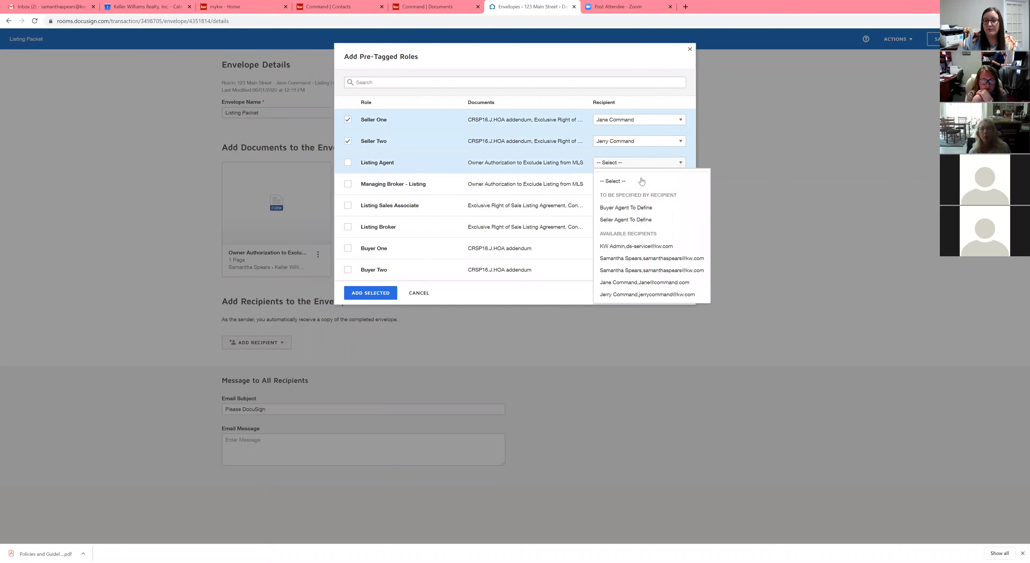
{"action": "left_click", "coordinate": [628, 258]}
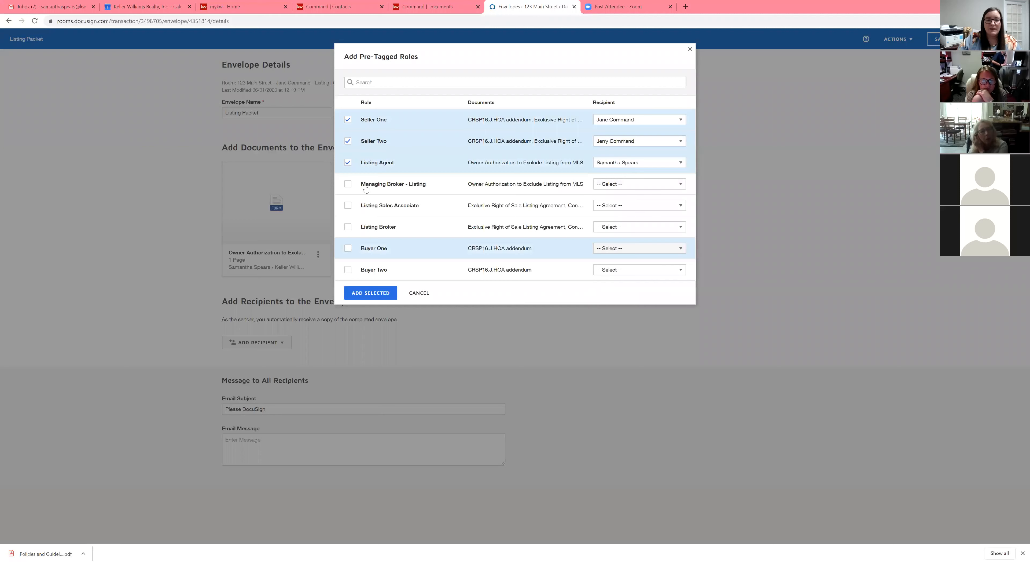
{"action": "left_click", "coordinate": [617, 187]}
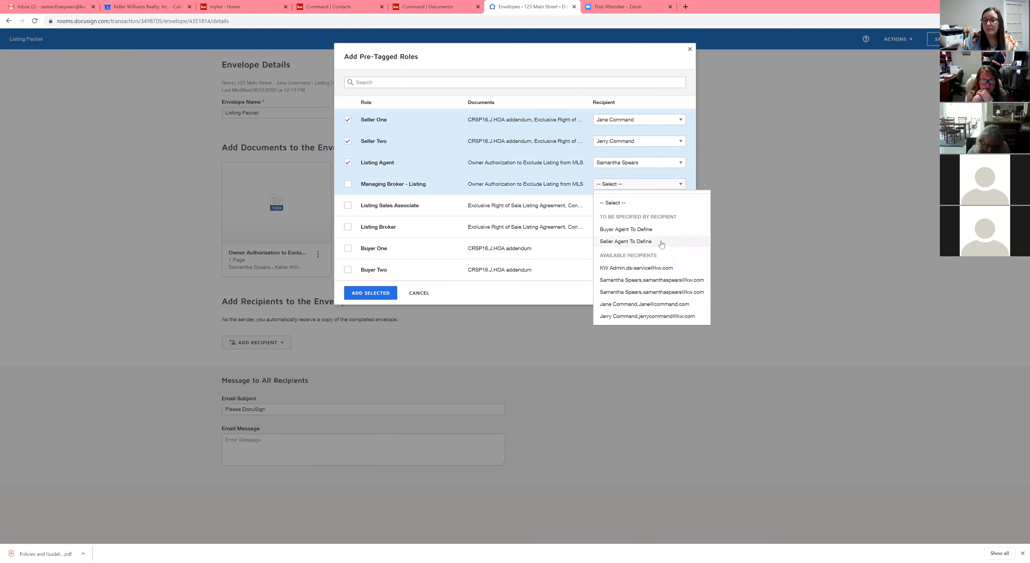
{"action": "left_click", "coordinate": [605, 270]}
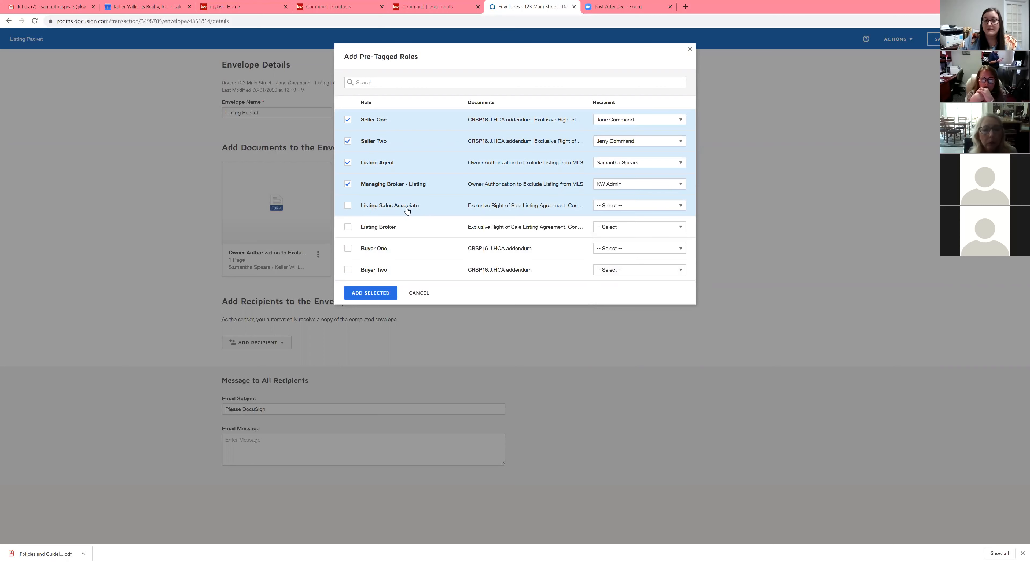
Step: Assign Listing Sales Associate to your own account and Listing Broker to KW Admin, then add the selected roles
{"action": "left_click", "coordinate": [634, 206]}
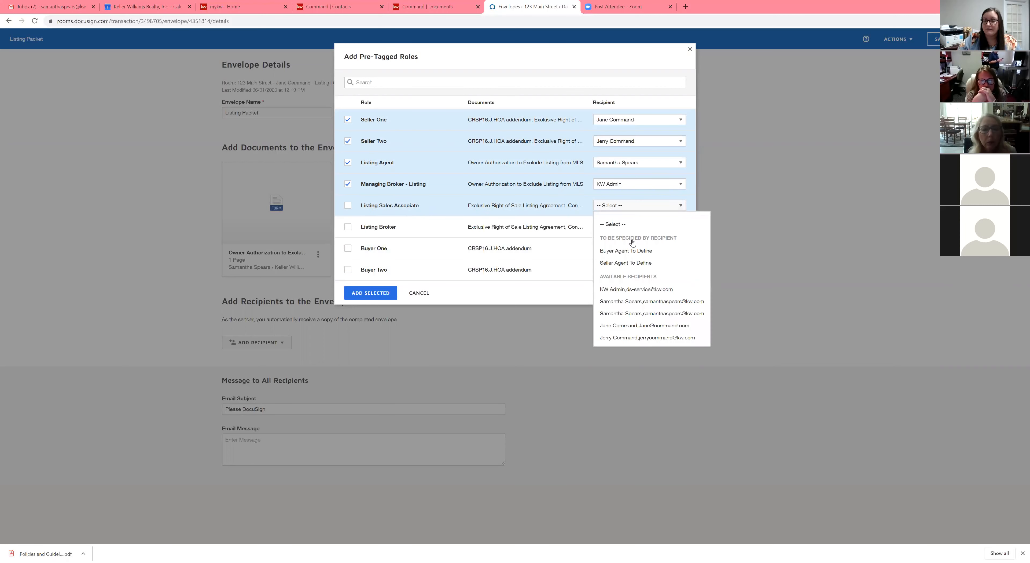
{"action": "left_click", "coordinate": [624, 303]}
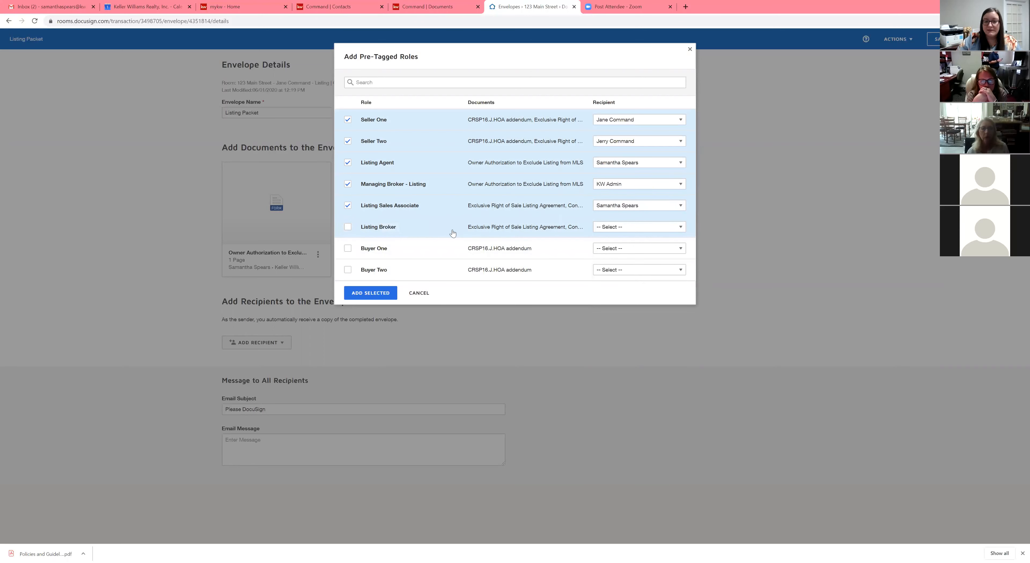
{"action": "left_click", "coordinate": [658, 231]}
{"action": "left_click", "coordinate": [610, 311]}
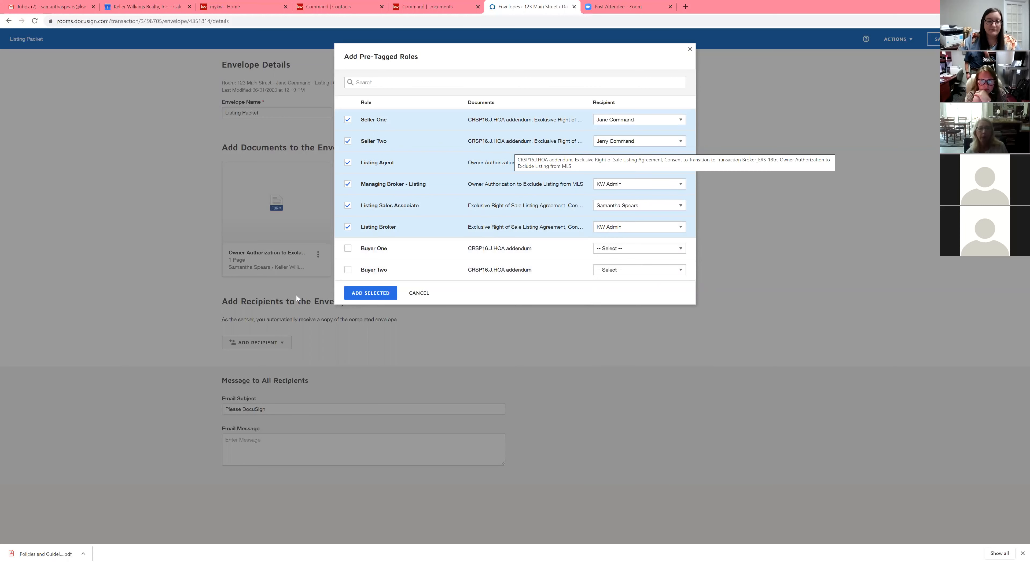
{"action": "left_click", "coordinate": [370, 294]}
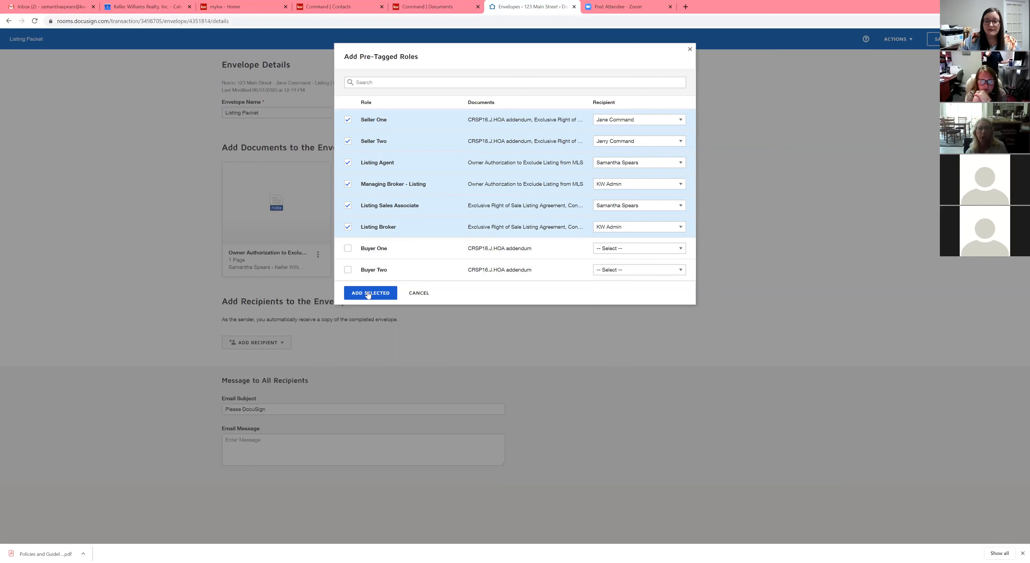
Step: Add the selected pre-tagged roles to the envelope's recipient list
{"action": "left_click", "coordinate": [368, 294]}
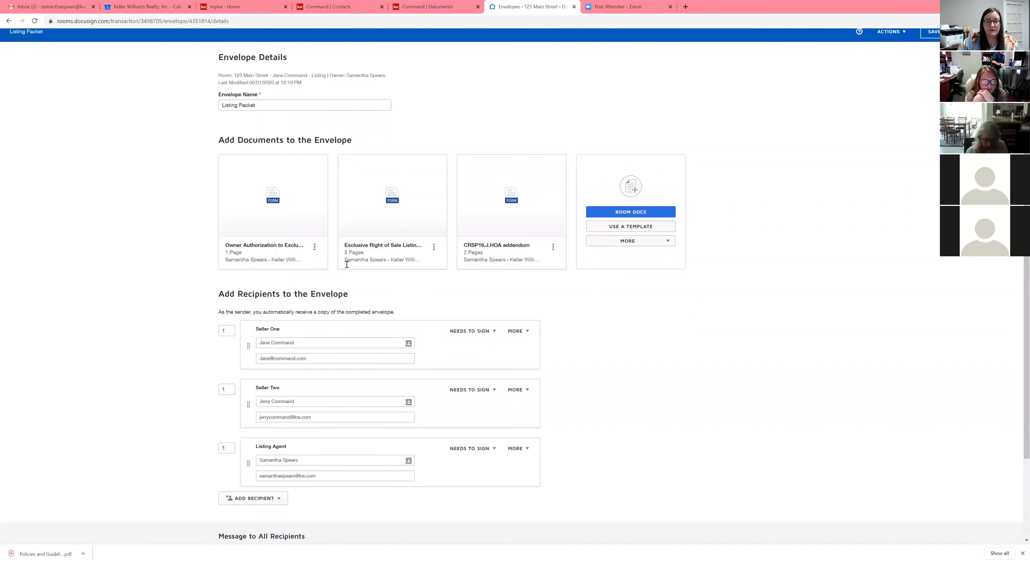
{"action": "scroll", "coordinate": [417, 329], "scroll_direction": "down", "scroll_amount": 2}
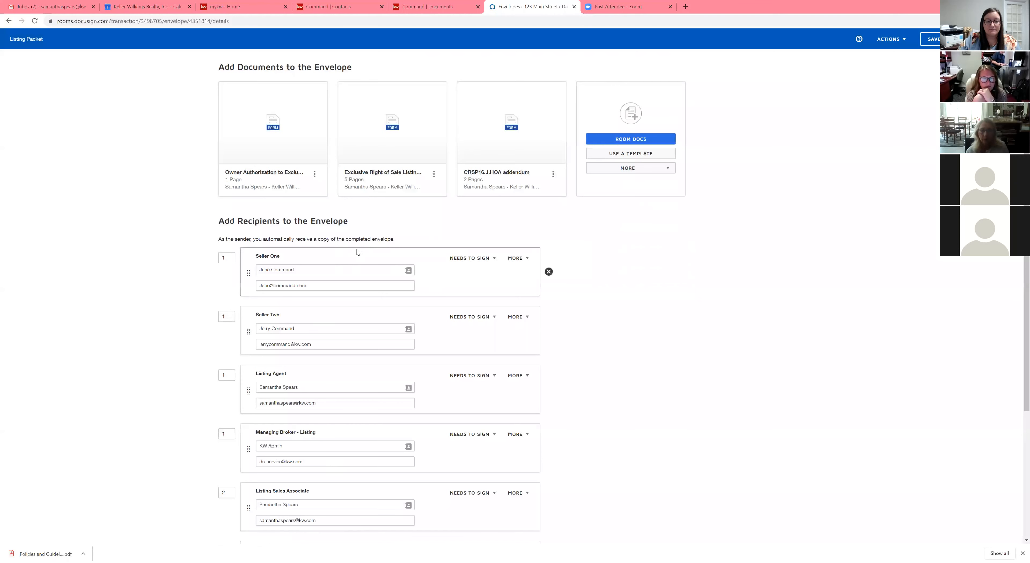
{"action": "scroll", "coordinate": [352, 246], "scroll_direction": "down", "scroll_amount": 2}
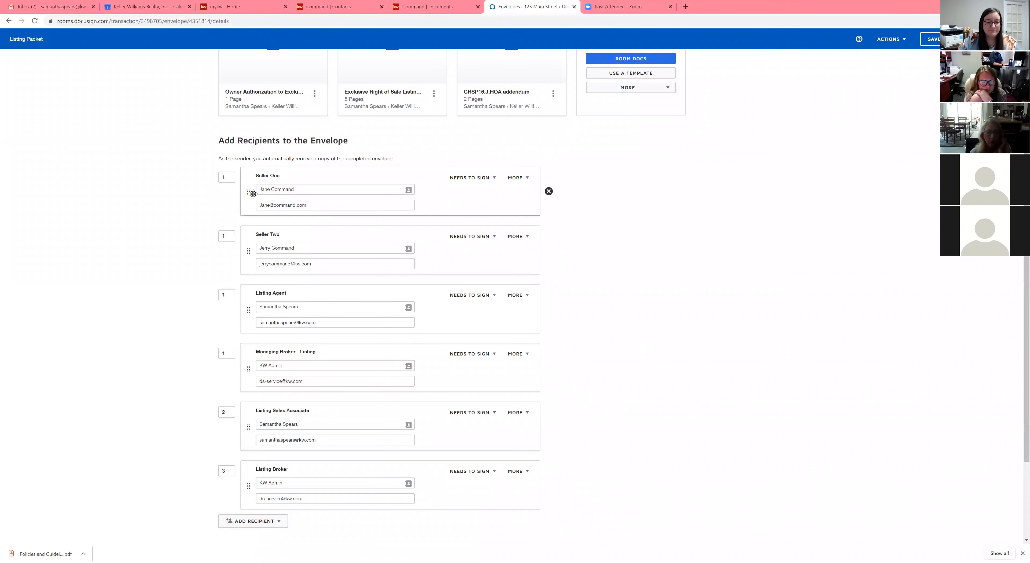
{"action": "scroll", "coordinate": [245, 186], "scroll_direction": "down", "scroll_amount": 1}
Step: Examine the signing order number assigned to each recipient
{"action": "double_click", "coordinate": [230, 137]}
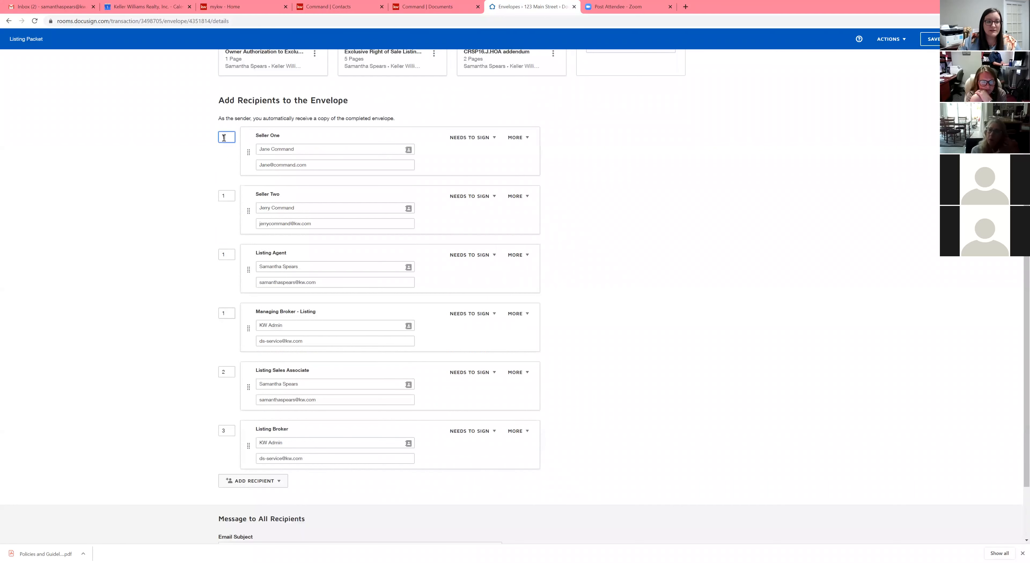
{"action": "double_click", "coordinate": [222, 195]}
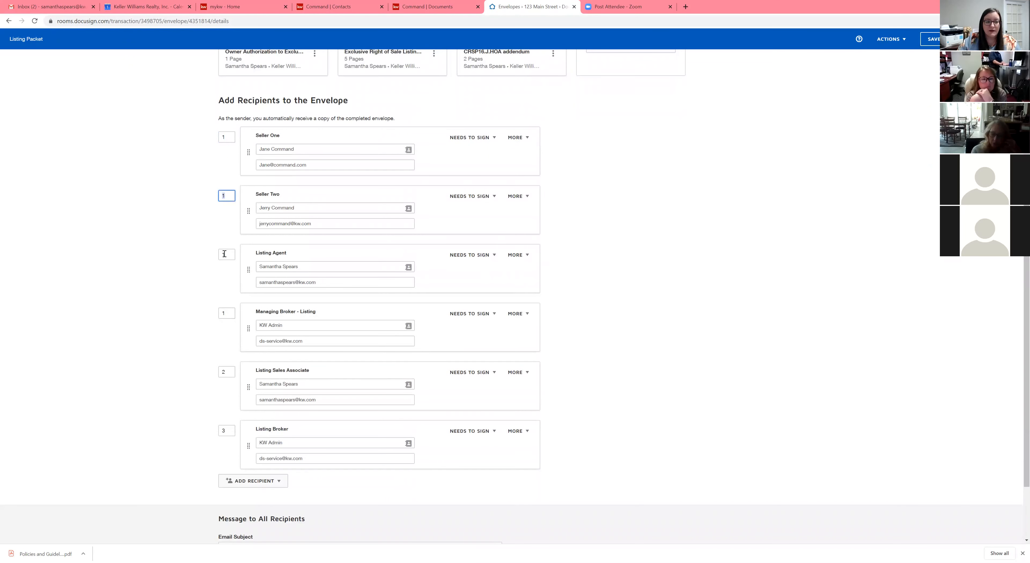
{"action": "key", "text": "Tab"}
{"action": "key", "text": "Tab"}
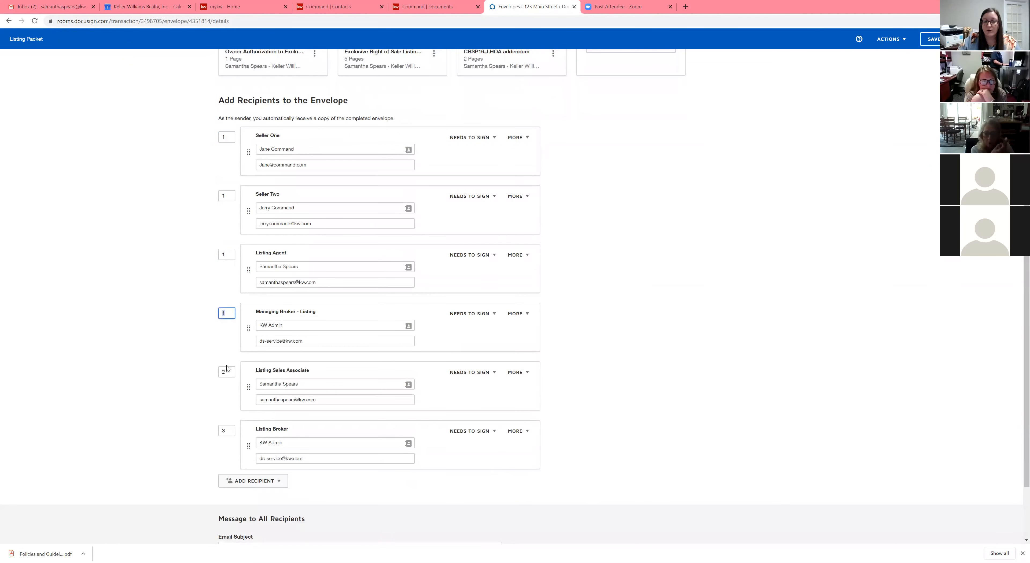
{"action": "key", "text": "Tab"}
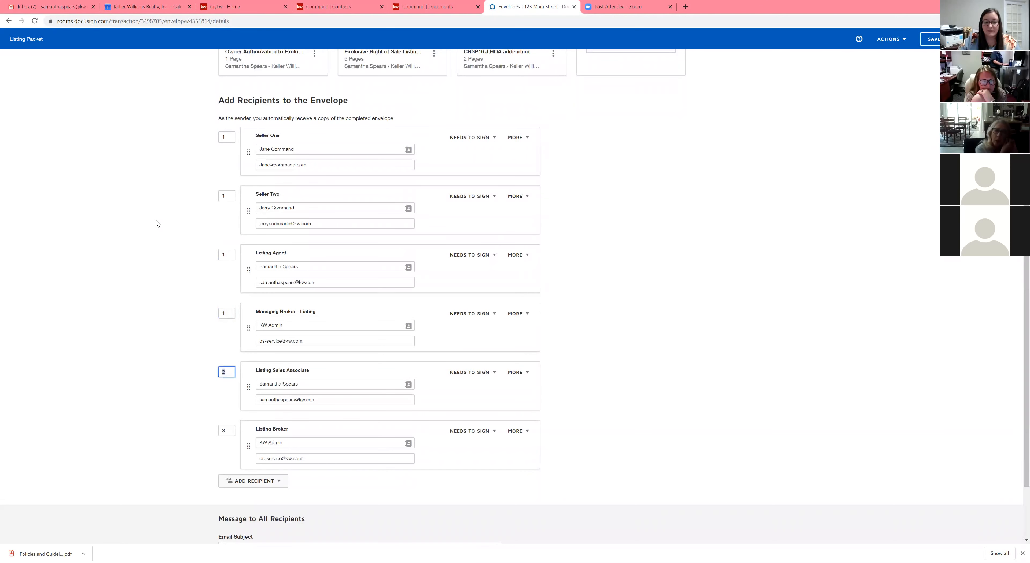
{"action": "scroll", "coordinate": [169, 298], "scroll_direction": "down", "scroll_amount": 2}
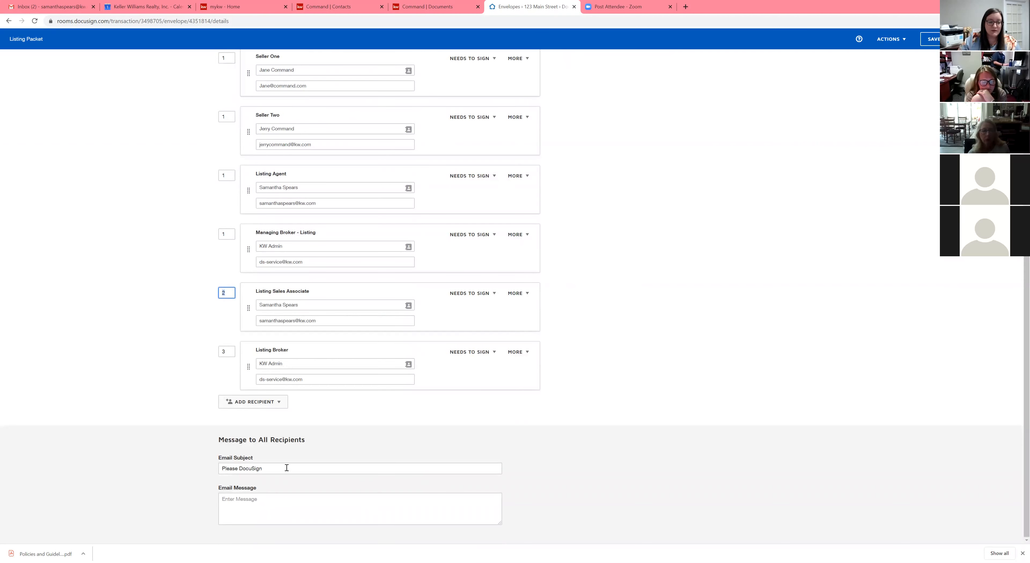
Step: Set the email subject to Listing Documents for 123 Main St
{"action": "key", "text": "Tab"}
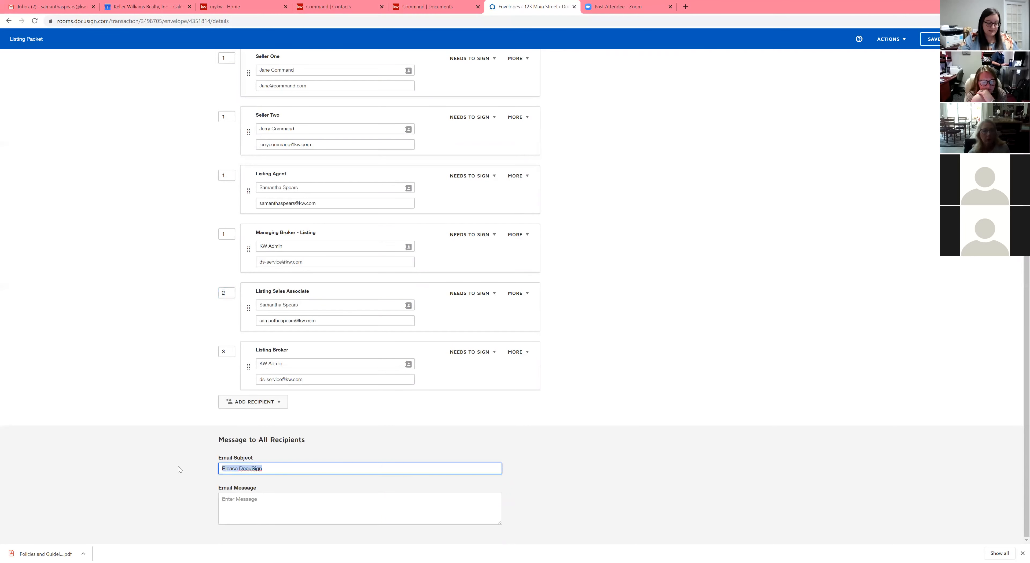
{"action": "key", "text": "BackSpace"}
{"action": "type", "text": "Listing Documen"}
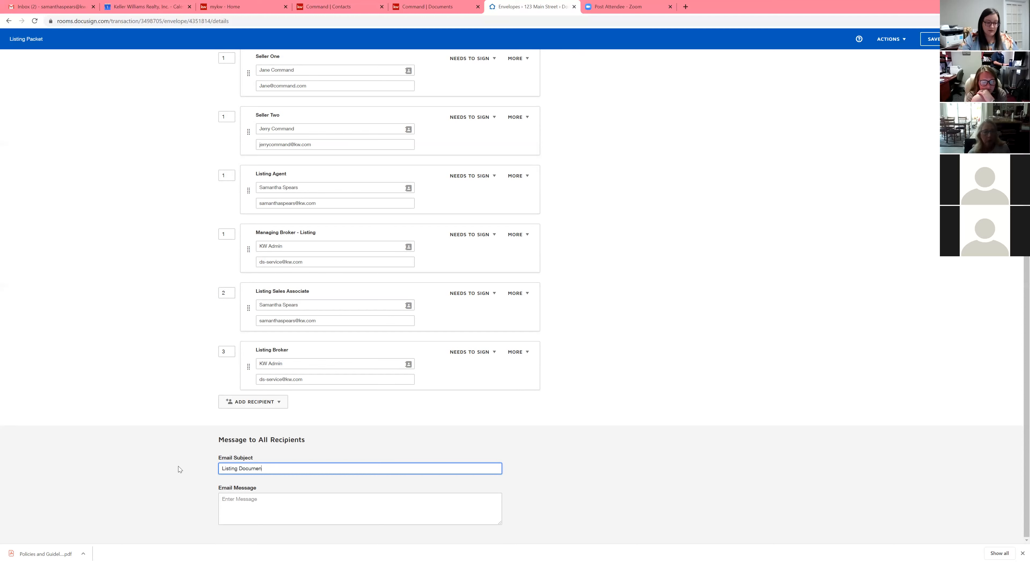
{"action": "type", "text": "ts for 123 Main St"}
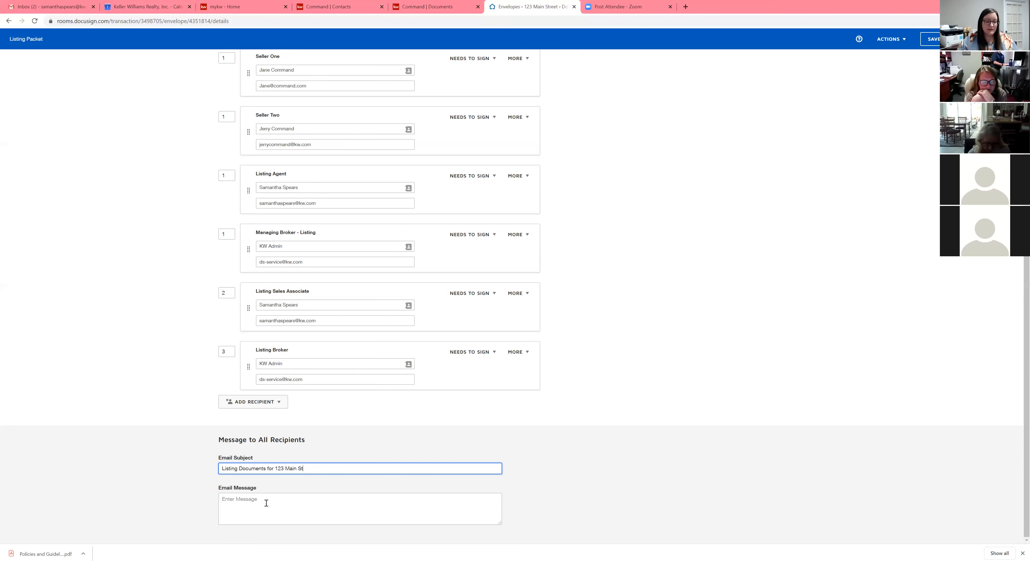
Step: Enter the email message "Please review and ask me any questions before signing." and proceed to placing fields
{"action": "left_click", "coordinate": [266, 503]}
{"action": "type", "text": "Please"}
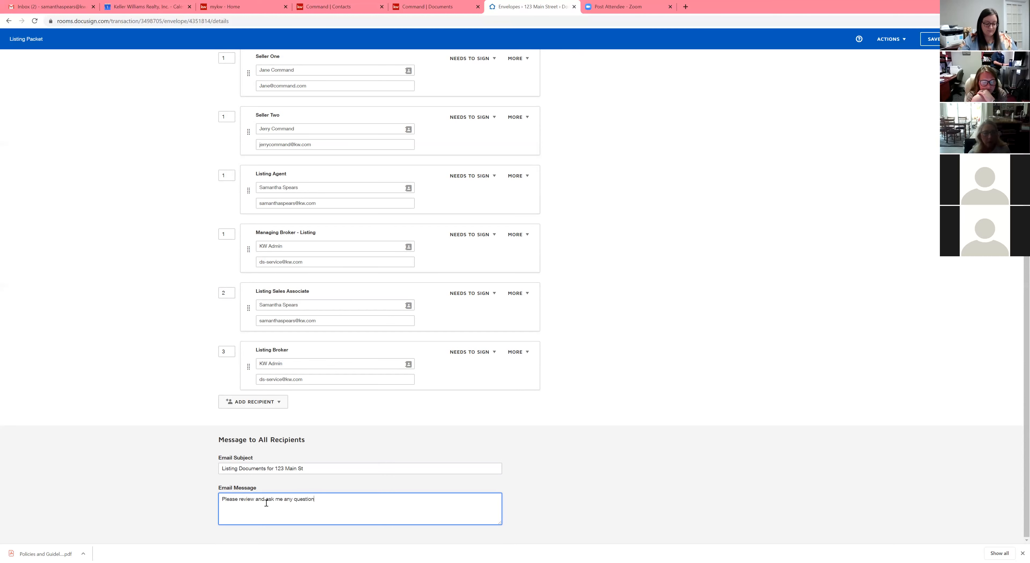
{"action": "type", "text": "review and ask me any questions before signing"}
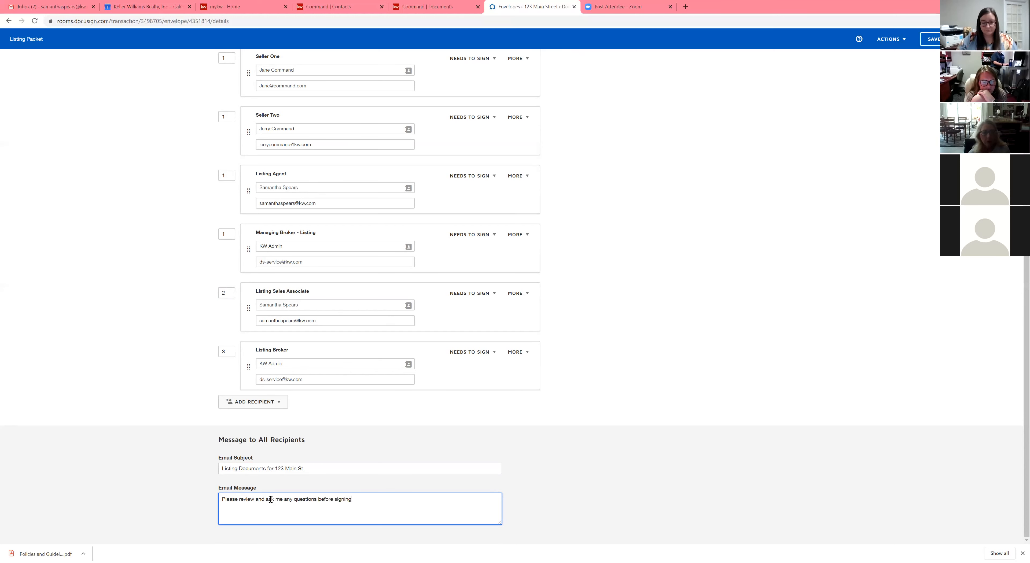
{"action": "type", "text": "."}
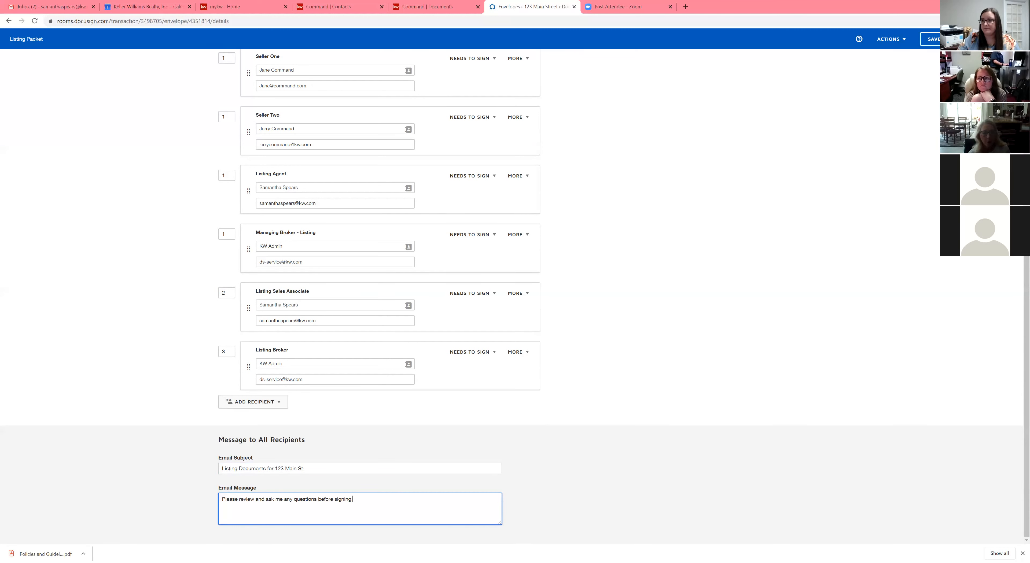
{"action": "key", "text": "Tab"}
{"action": "key", "text": "Return"}
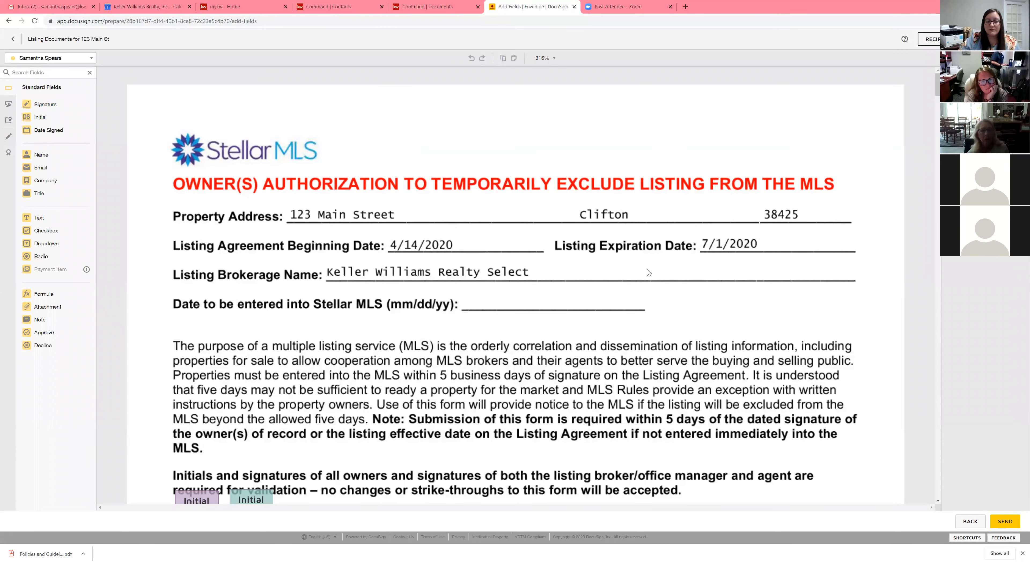
Step: Scroll through the documents to examine the pre-placed signer fields
{"action": "scroll", "coordinate": [649, 272], "scroll_direction": "down", "scroll_amount": 3}
{"action": "scroll", "coordinate": [648, 272], "scroll_direction": "down", "scroll_amount": 2}
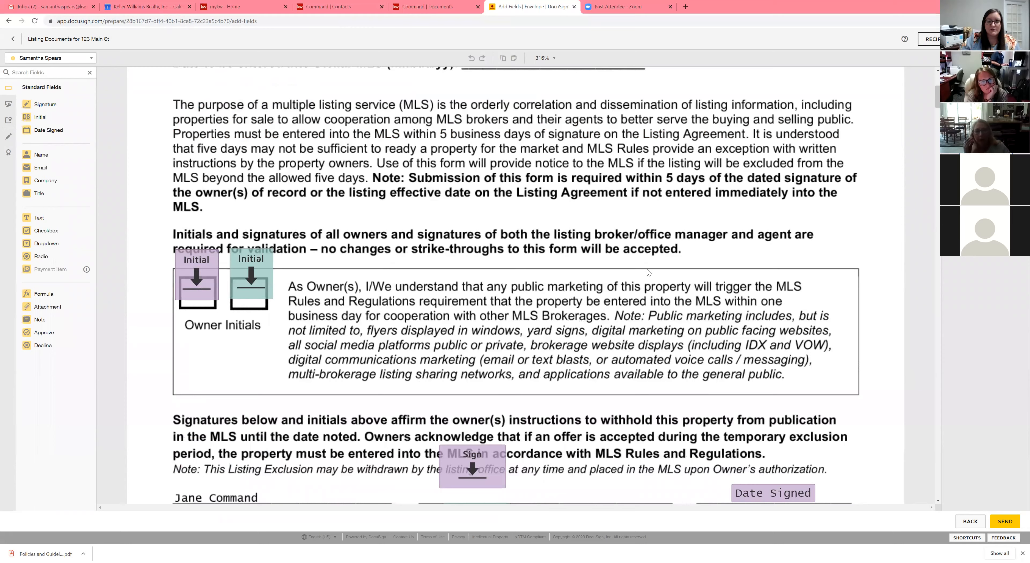
{"action": "scroll", "coordinate": [649, 272], "scroll_direction": "down", "scroll_amount": 1}
{"action": "scroll", "coordinate": [649, 272], "scroll_direction": "down", "scroll_amount": 4}
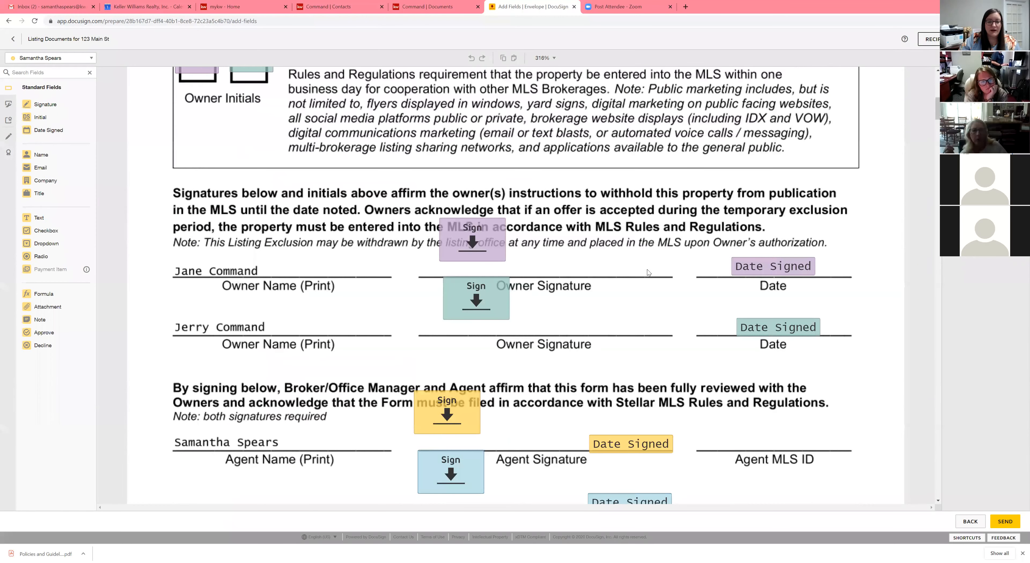
{"action": "scroll", "coordinate": [649, 272], "scroll_direction": "down", "scroll_amount": 5}
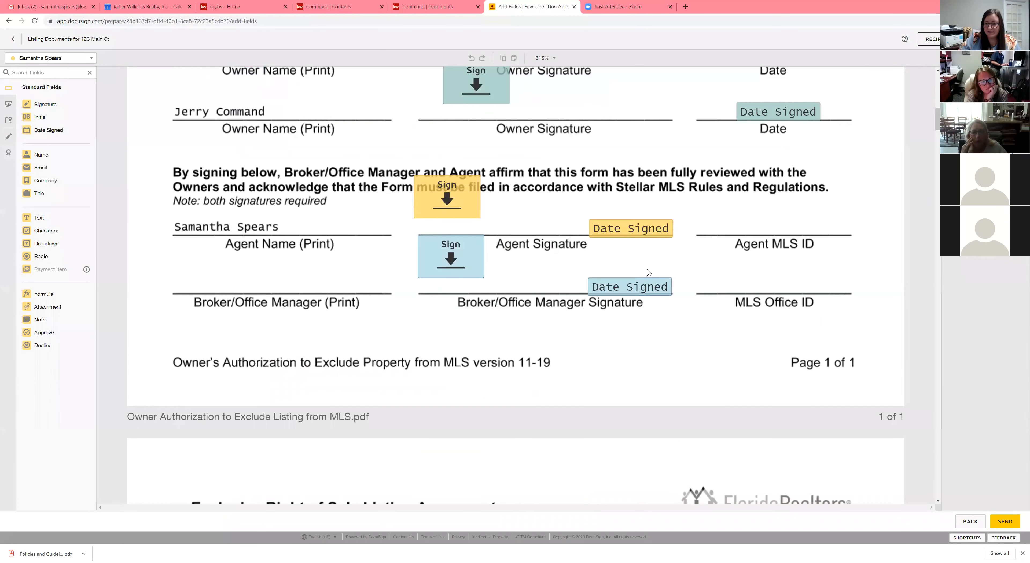
{"action": "scroll", "coordinate": [648, 272], "scroll_direction": "down", "scroll_amount": 1}
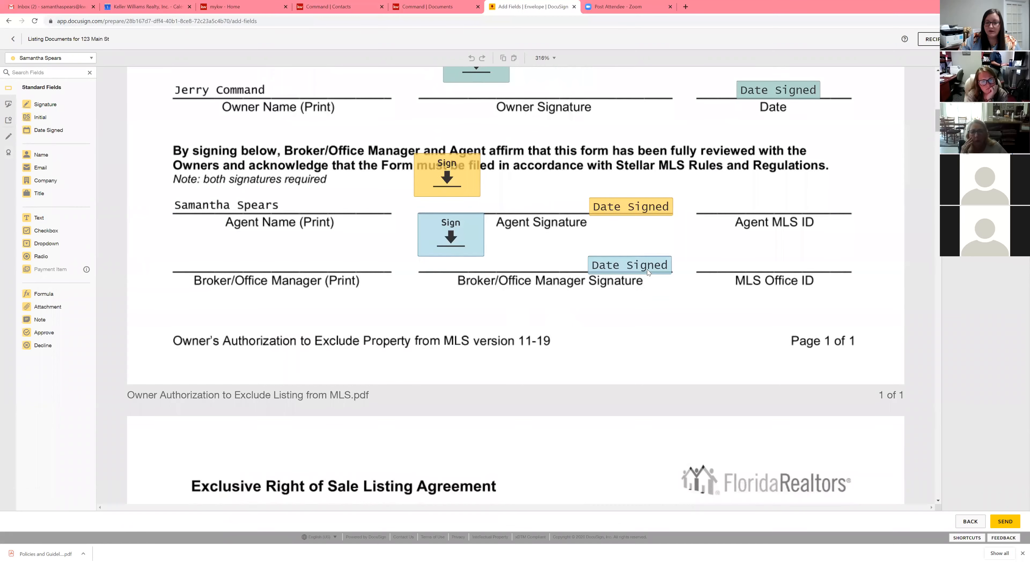
{"action": "scroll", "coordinate": [647, 269], "scroll_direction": "down", "scroll_amount": 5}
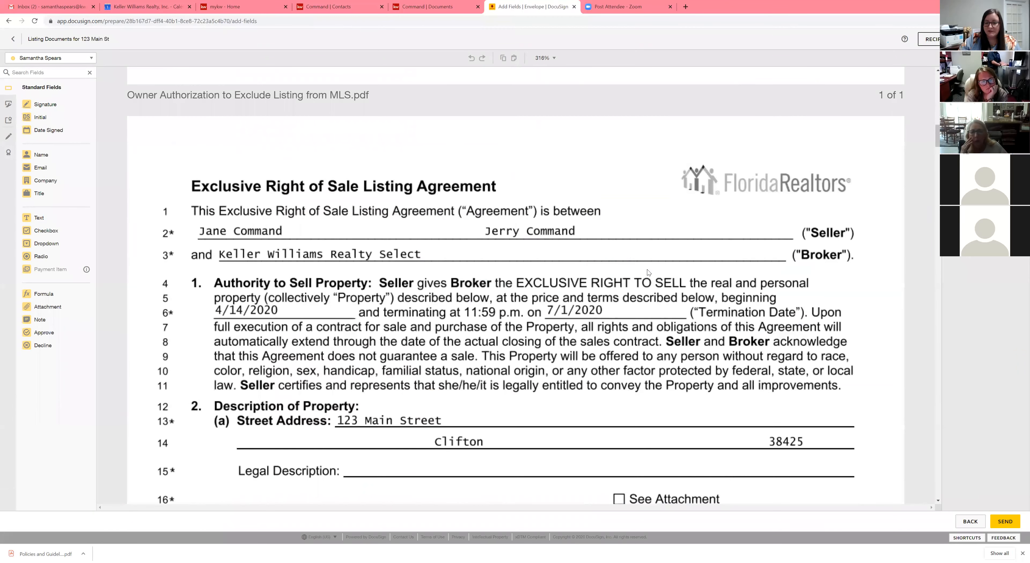
{"action": "scroll", "coordinate": [648, 273], "scroll_direction": "down", "scroll_amount": 8}
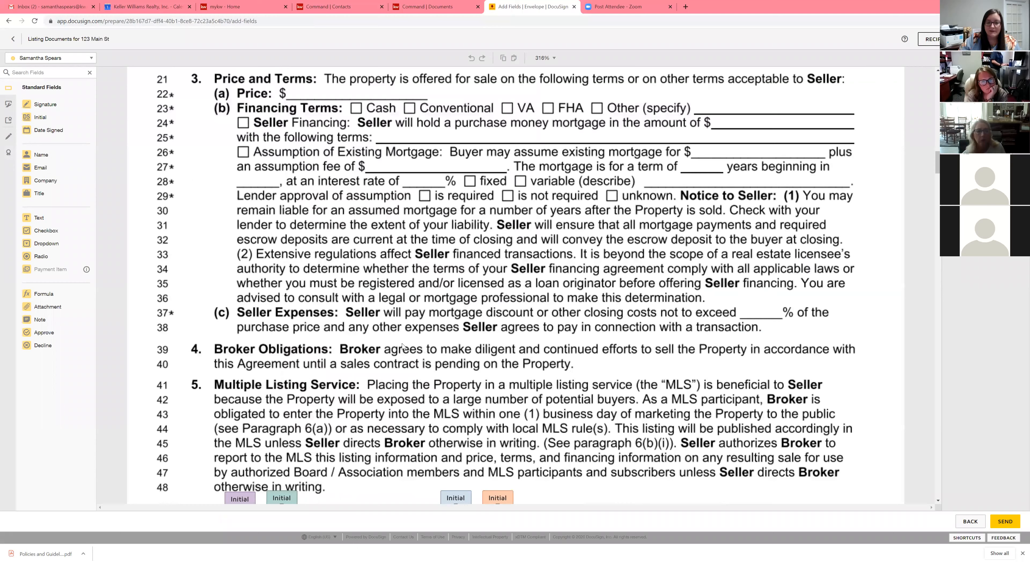
{"action": "scroll", "coordinate": [332, 310], "scroll_direction": "down", "scroll_amount": 3}
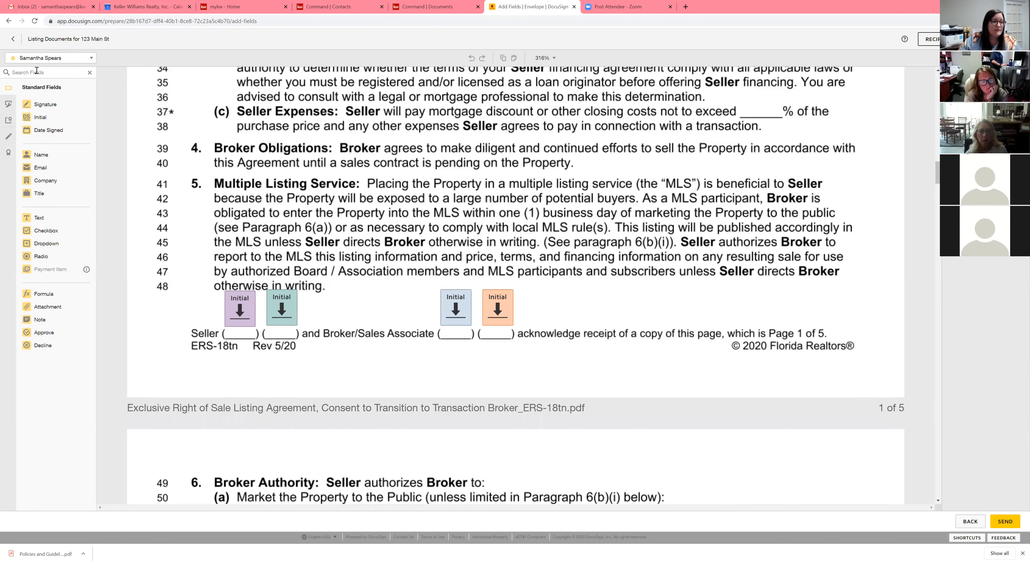
Step: Make the primary seller the active recipient and place a Signature field near line 100 on page 2 of the listing agreement
{"action": "left_click", "coordinate": [70, 60]}
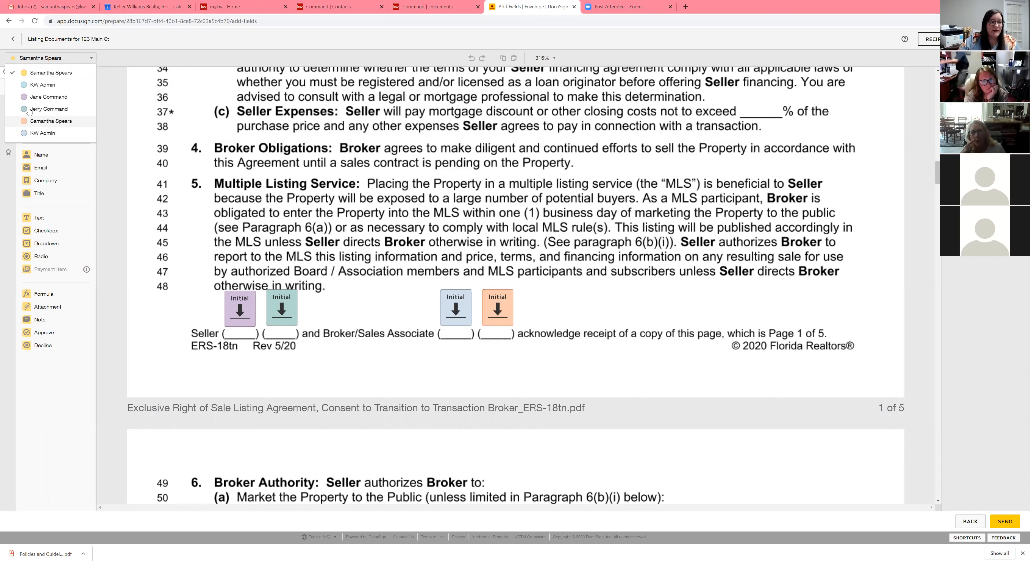
{"action": "left_click", "coordinate": [56, 100]}
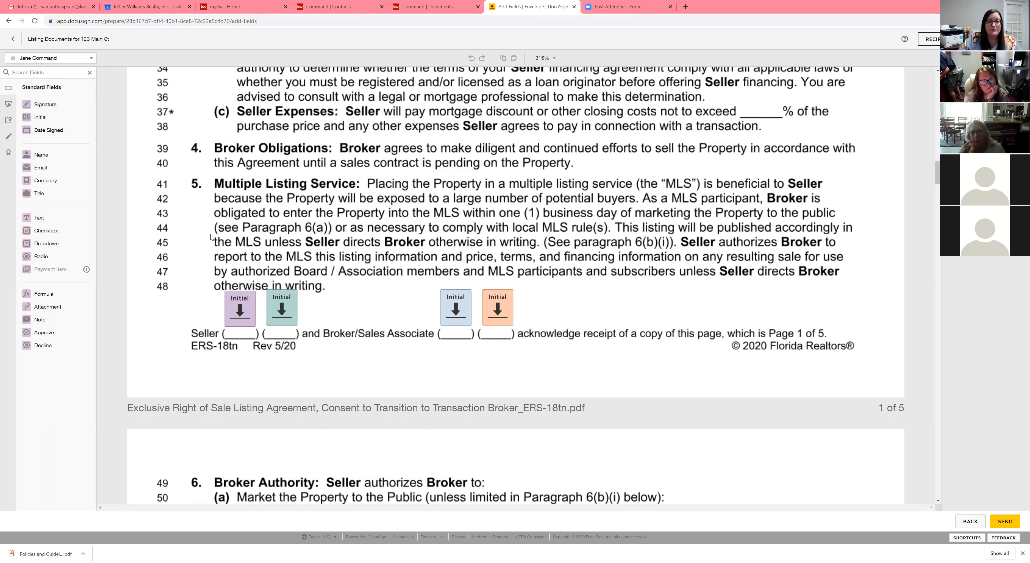
{"action": "scroll", "coordinate": [226, 250], "scroll_direction": "down", "scroll_amount": 3}
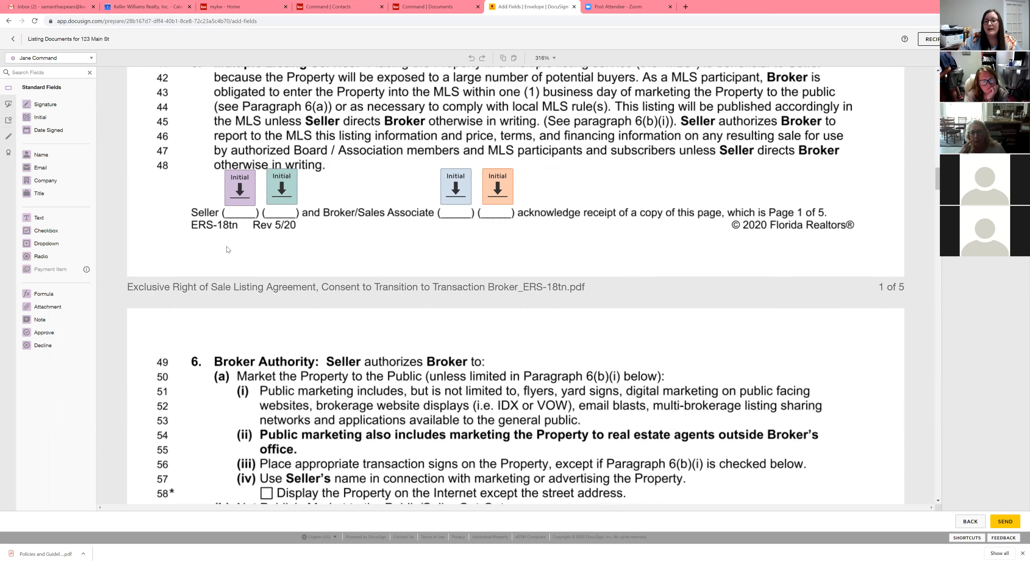
{"action": "scroll", "coordinate": [227, 250], "scroll_direction": "down", "scroll_amount": 5}
{"action": "scroll", "coordinate": [227, 249], "scroll_direction": "down", "scroll_amount": 10}
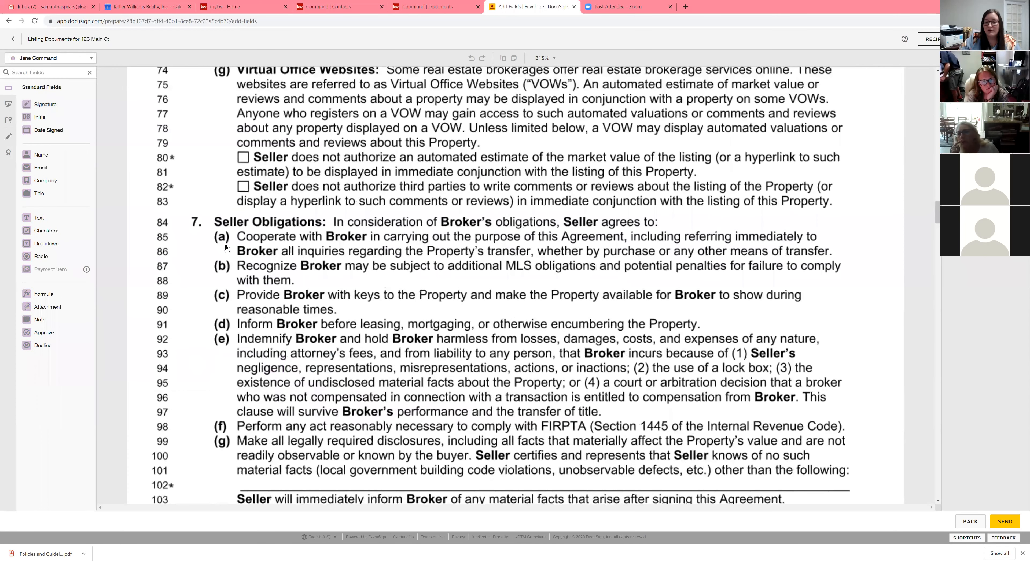
{"action": "scroll", "coordinate": [227, 248], "scroll_direction": "down", "scroll_amount": 6}
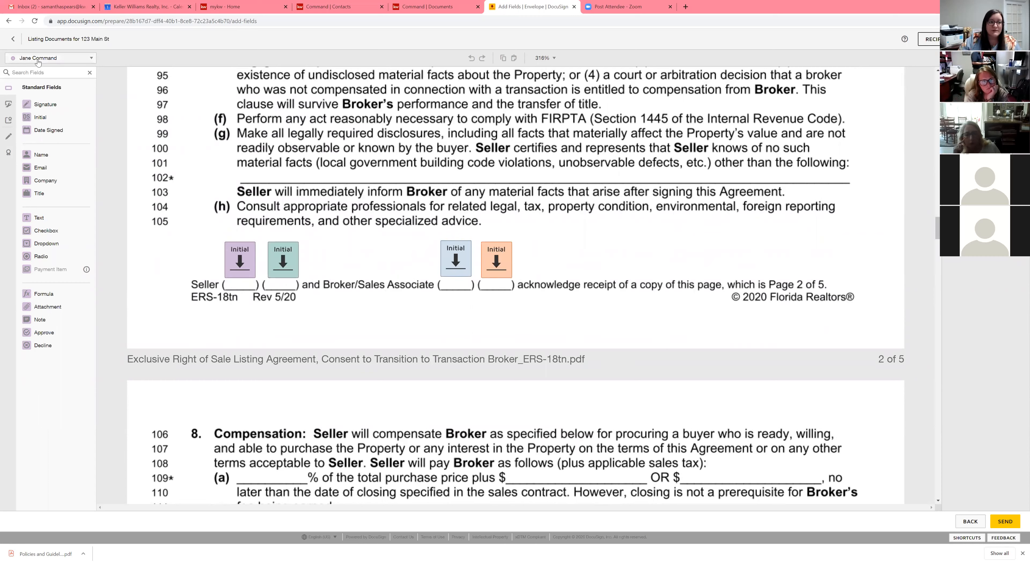
{"action": "left_click", "coordinate": [39, 105]}
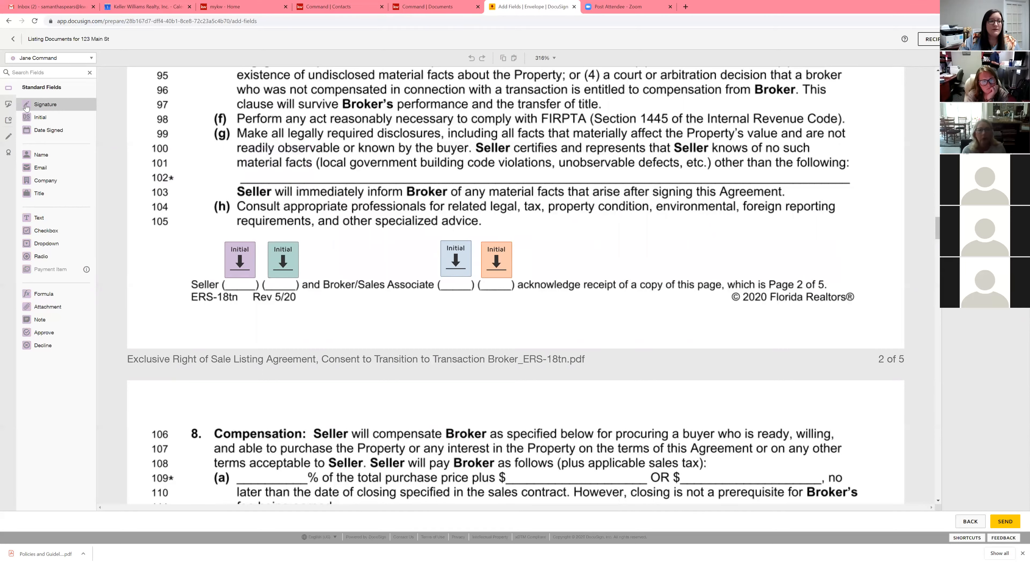
{"action": "left_click", "coordinate": [240, 183]}
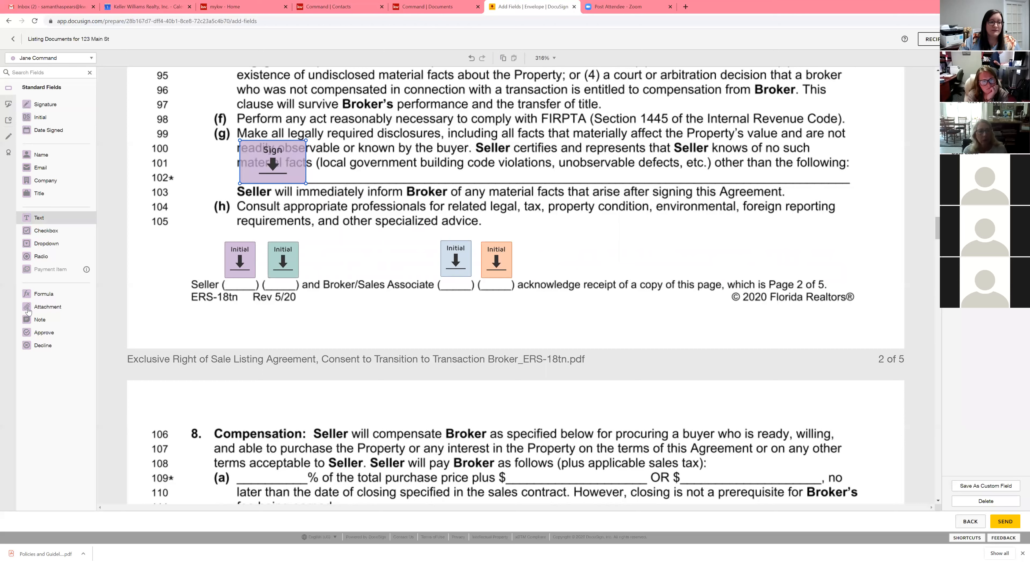
Step: Switch the active recipient to your own account and add a Text field containing bjvdbskbhvkbdfjs near line 102
{"action": "left_click", "coordinate": [88, 60]}
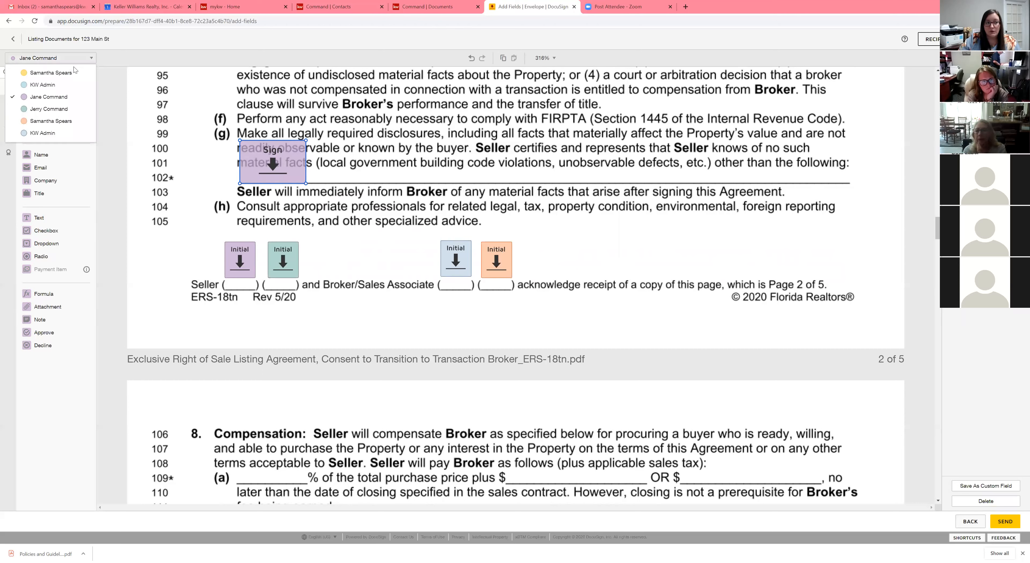
{"action": "left_click", "coordinate": [56, 73]}
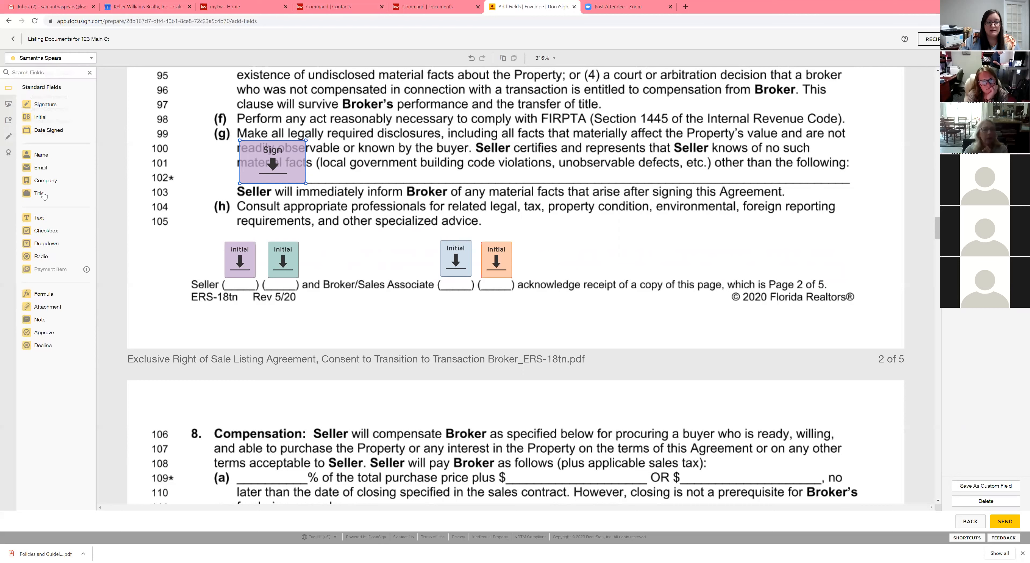
{"action": "left_click", "coordinate": [368, 167]}
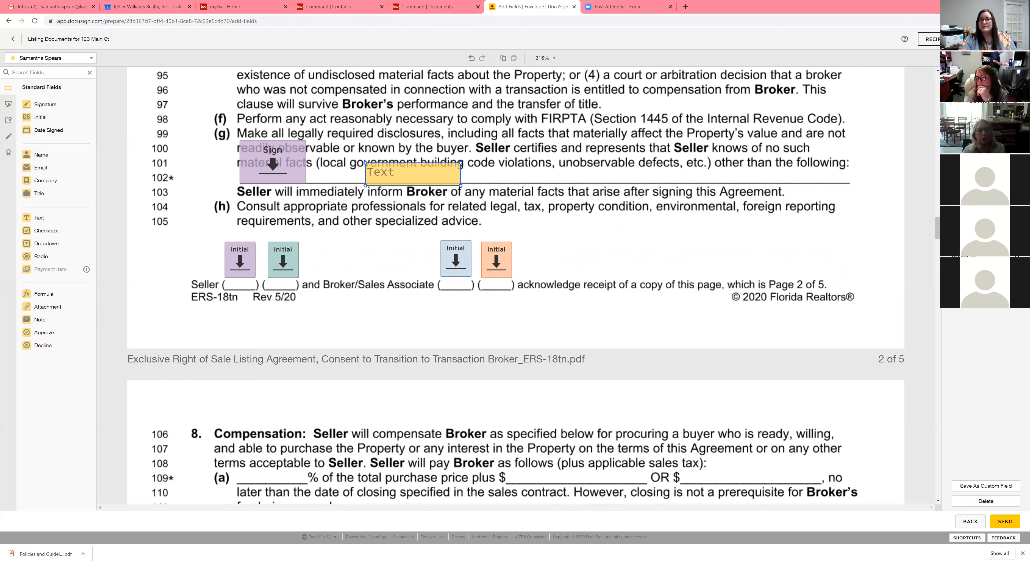
{"action": "type", "text": "bjvdbskbhvkbdfjs"}
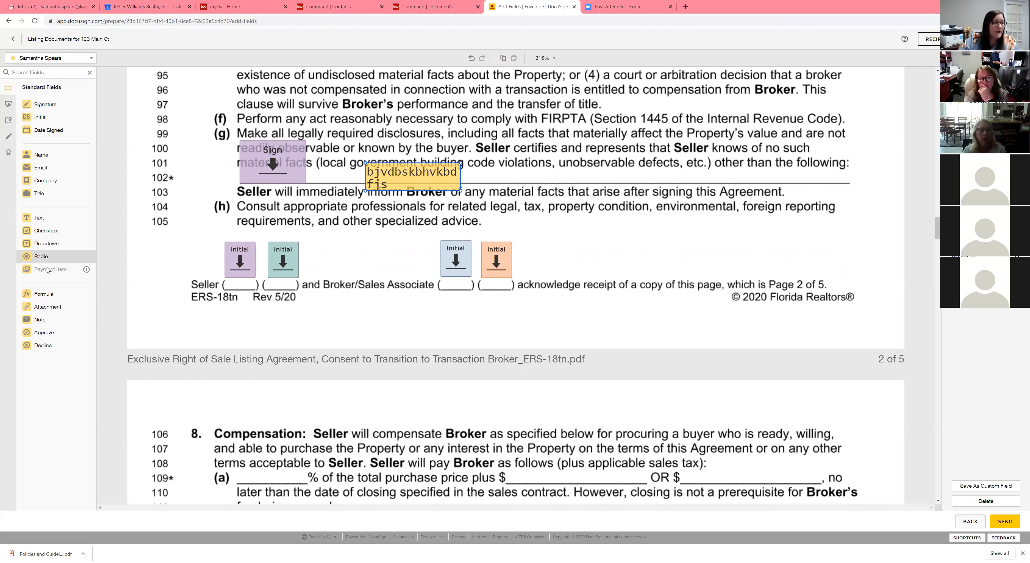
Step: Open the Markup Tools field category
{"action": "left_click", "coordinate": [6, 137]}
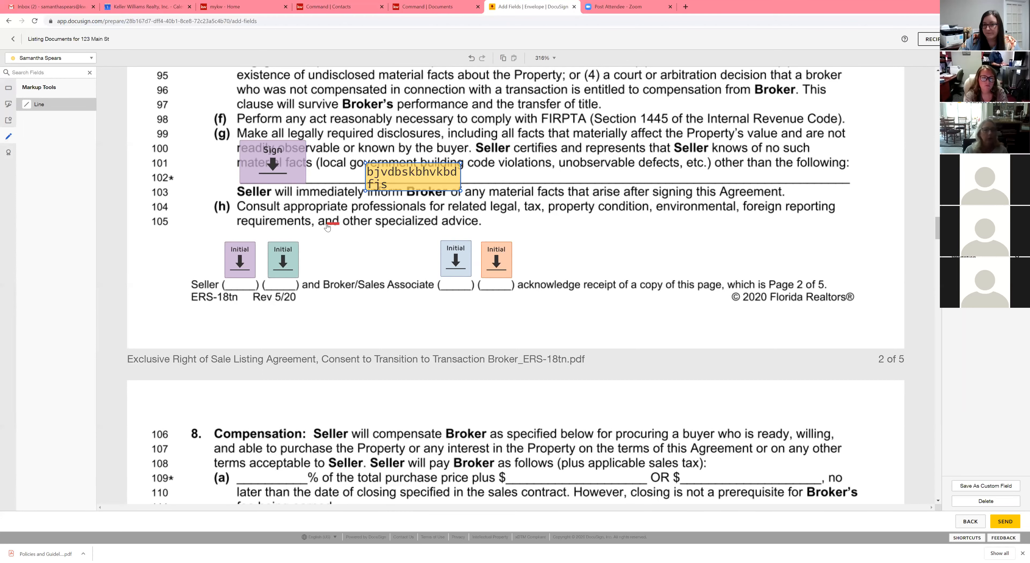
{"action": "scroll", "coordinate": [326, 227], "scroll_direction": "up", "scroll_amount": 1}
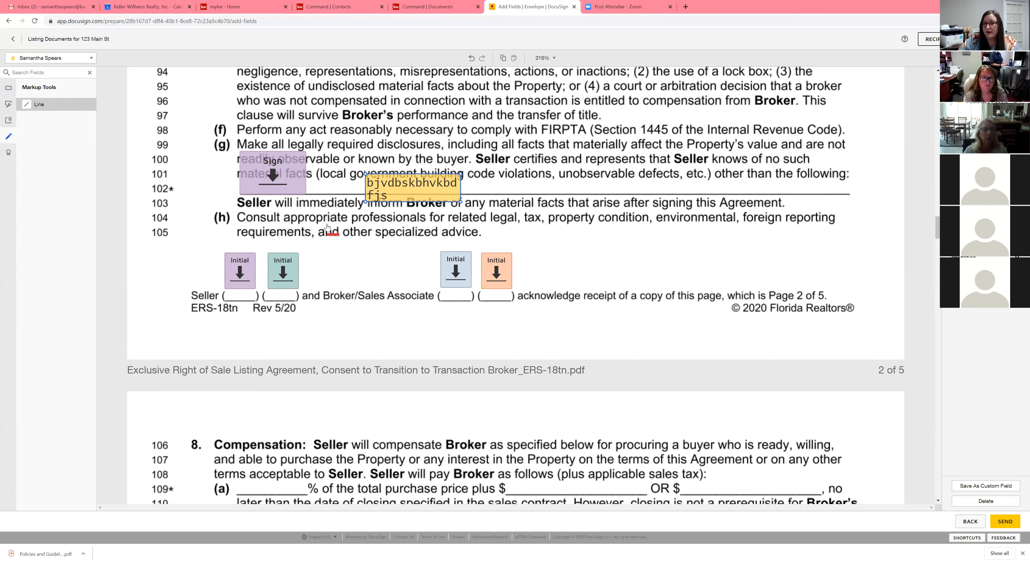
Step: Browse the field categories and return to the Standard Fields list
{"action": "scroll", "coordinate": [327, 227], "scroll_direction": "up", "scroll_amount": 10}
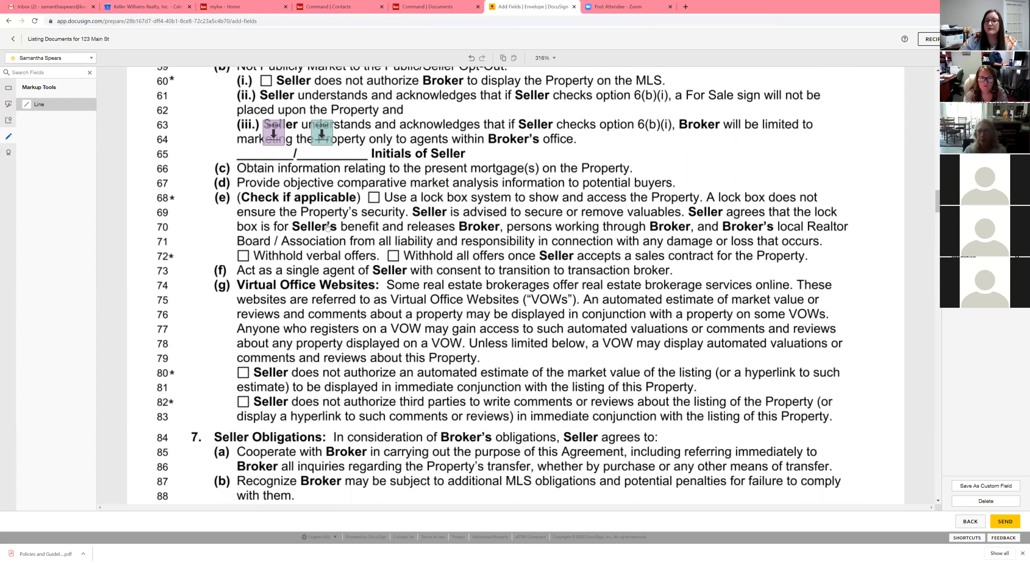
{"action": "left_click", "coordinate": [341, 226]}
{"action": "scroll", "coordinate": [341, 227], "scroll_direction": "up", "scroll_amount": 5}
{"action": "scroll", "coordinate": [341, 227], "scroll_direction": "up", "scroll_amount": 8}
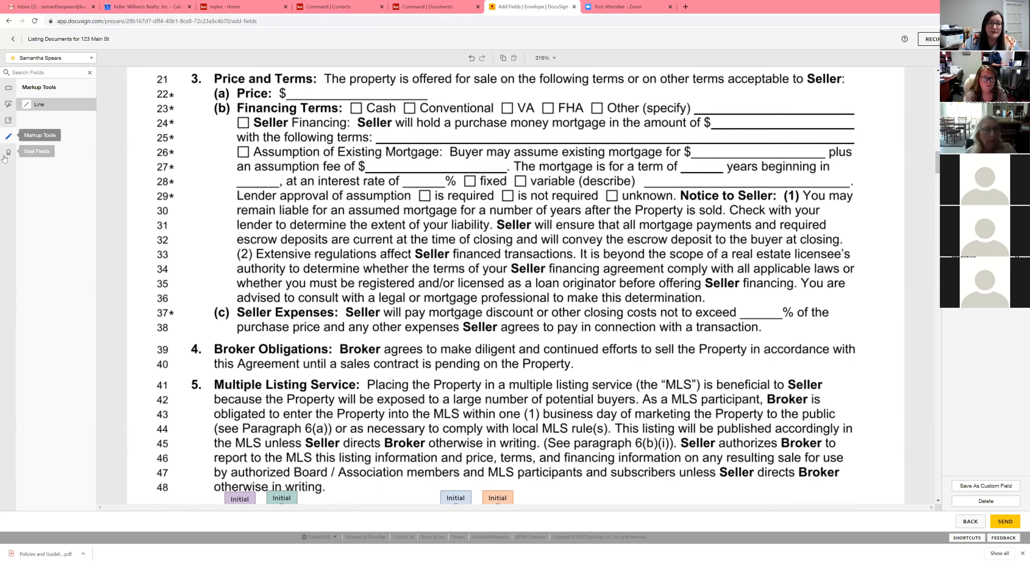
{"action": "left_click", "coordinate": [9, 105]}
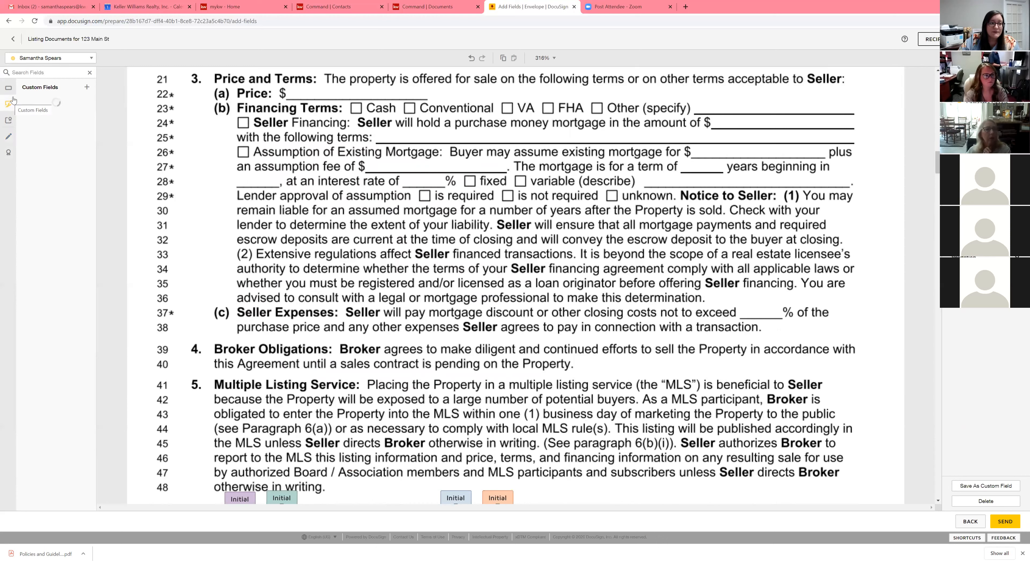
{"action": "left_click", "coordinate": [12, 89]}
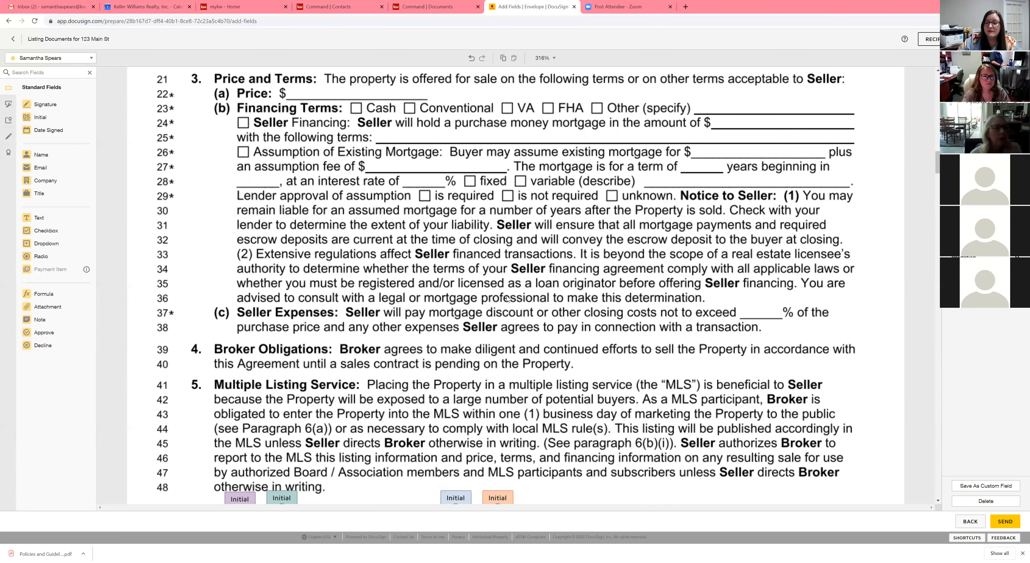
Step: Scroll down through the listing agreement pages to review every placed signer field up to the signature block
{"action": "scroll", "coordinate": [506, 299], "scroll_direction": "down", "scroll_amount": 3}
{"action": "scroll", "coordinate": [506, 299], "scroll_direction": "down", "scroll_amount": 6}
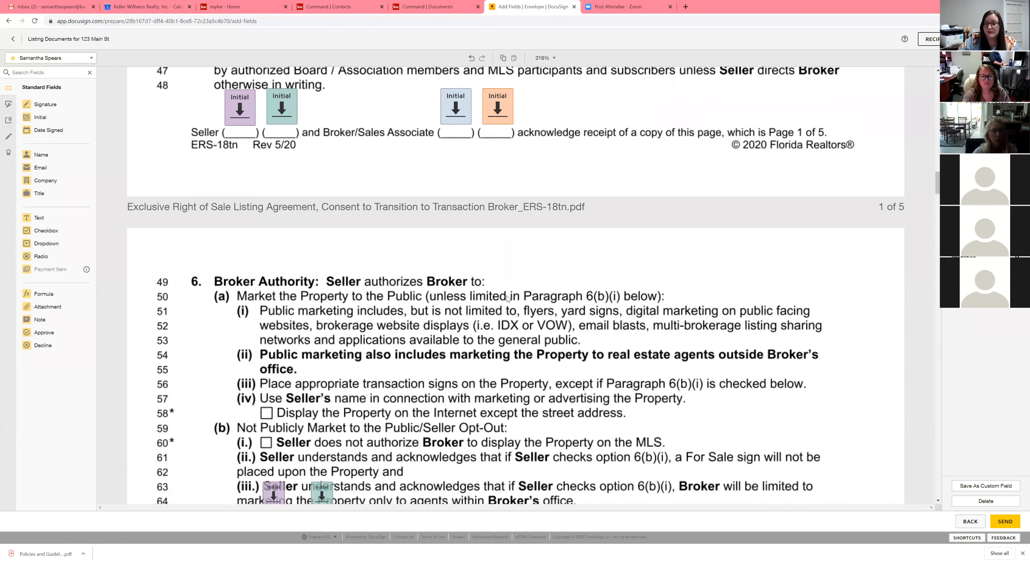
{"action": "scroll", "coordinate": [506, 298], "scroll_direction": "down", "scroll_amount": 3}
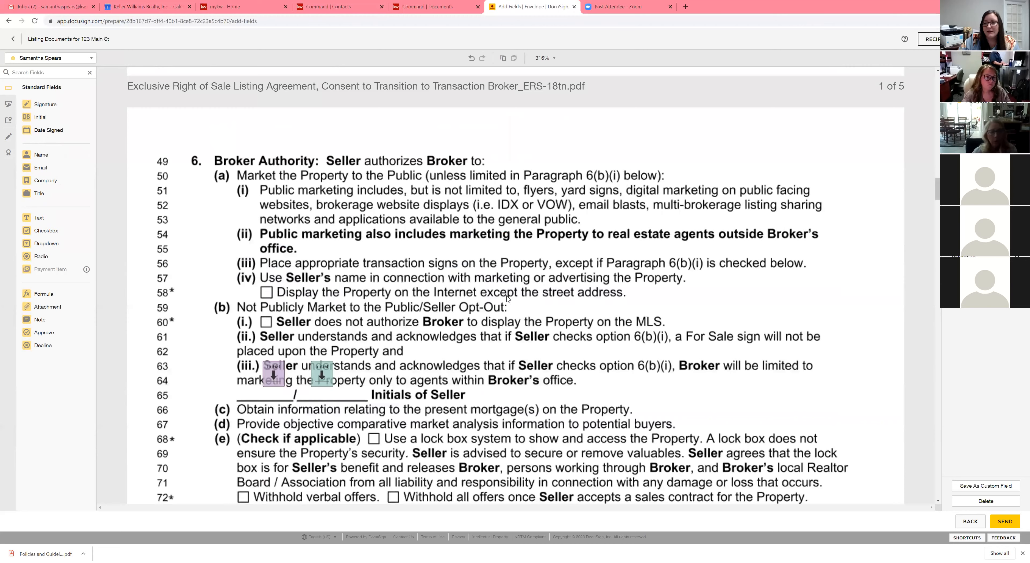
{"action": "scroll", "coordinate": [506, 298], "scroll_direction": "down", "scroll_amount": 1}
{"action": "scroll", "coordinate": [507, 298], "scroll_direction": "down", "scroll_amount": 7}
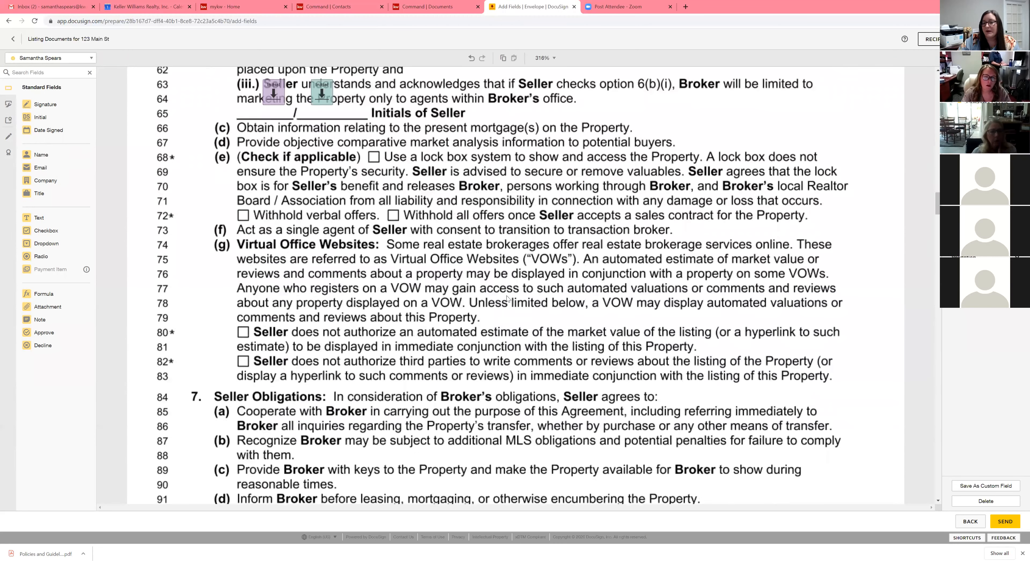
{"action": "scroll", "coordinate": [506, 298], "scroll_direction": "down", "scroll_amount": 6}
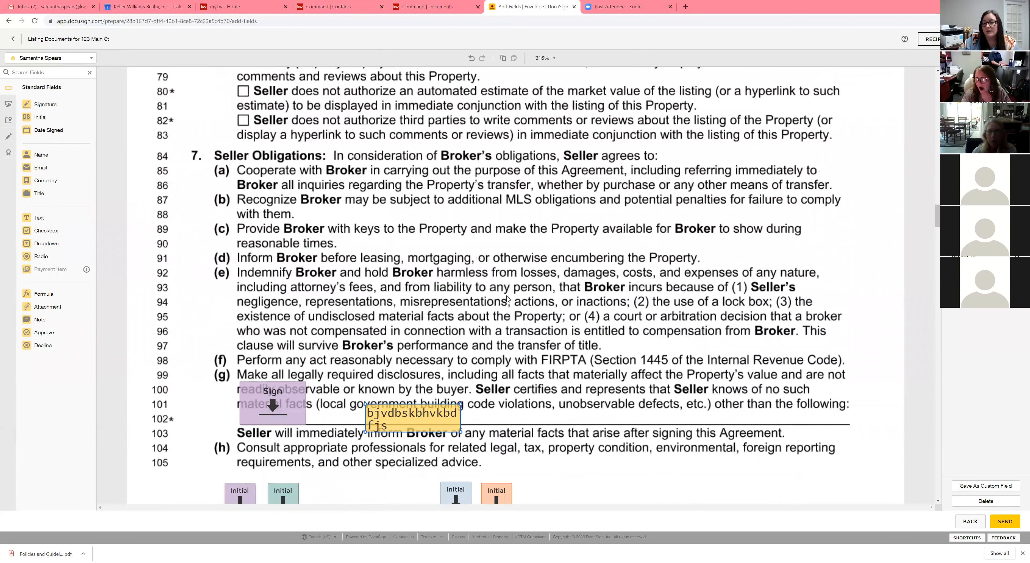
{"action": "scroll", "coordinate": [507, 299], "scroll_direction": "down", "scroll_amount": 8}
{"action": "scroll", "coordinate": [508, 299], "scroll_direction": "down", "scroll_amount": 3}
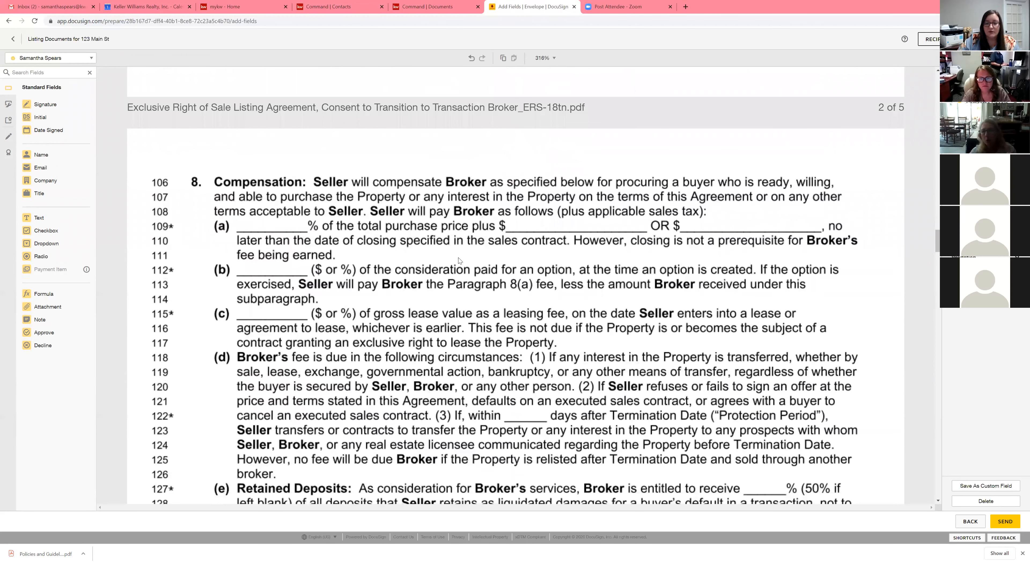
{"action": "scroll", "coordinate": [459, 260], "scroll_direction": "down", "scroll_amount": 13}
{"action": "scroll", "coordinate": [460, 261], "scroll_direction": "down", "scroll_amount": 2}
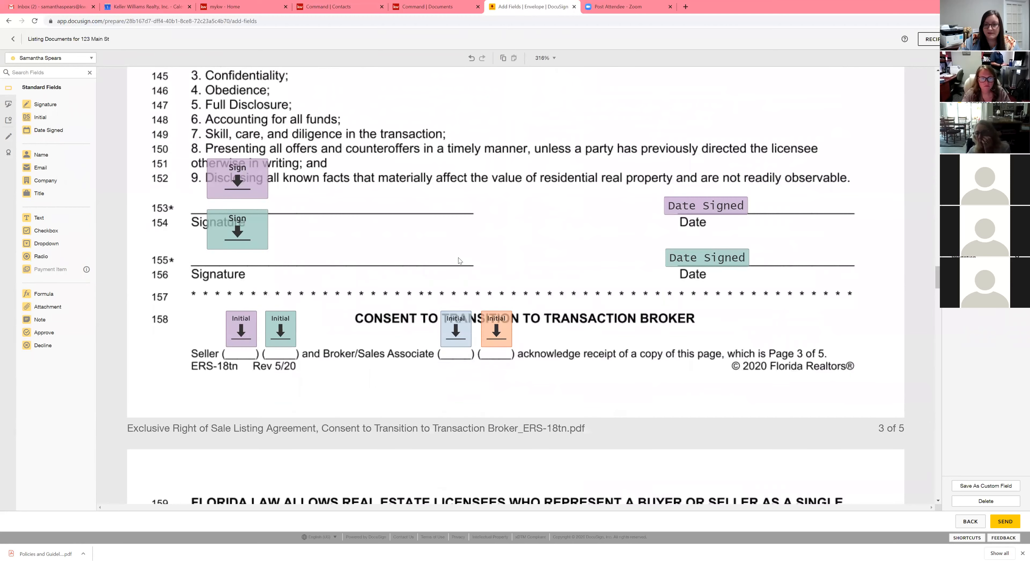
{"action": "scroll", "coordinate": [460, 261], "scroll_direction": "down", "scroll_amount": 3}
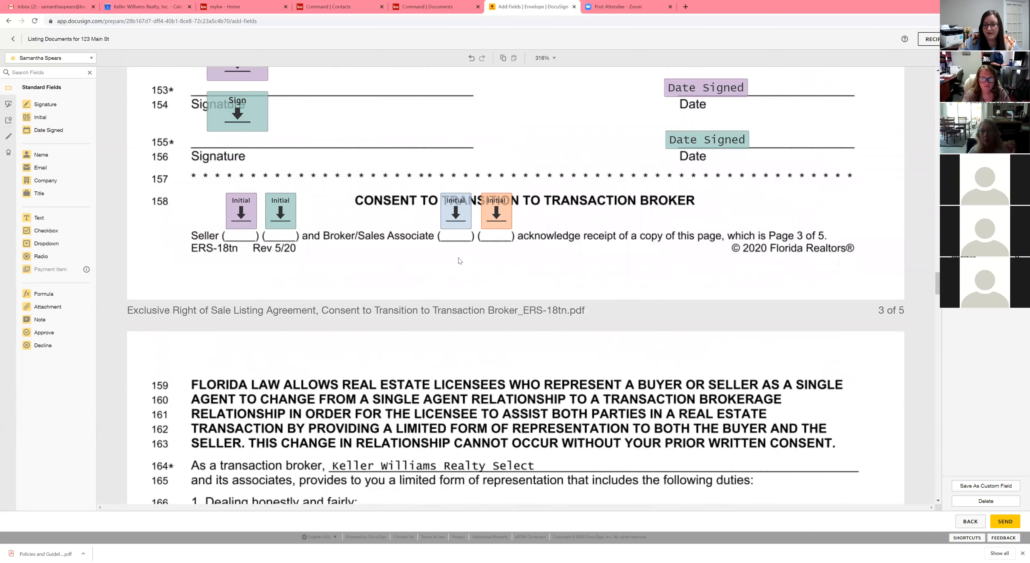
{"action": "scroll", "coordinate": [459, 261], "scroll_direction": "down", "scroll_amount": 5}
{"action": "scroll", "coordinate": [458, 261], "scroll_direction": "down", "scroll_amount": 14}
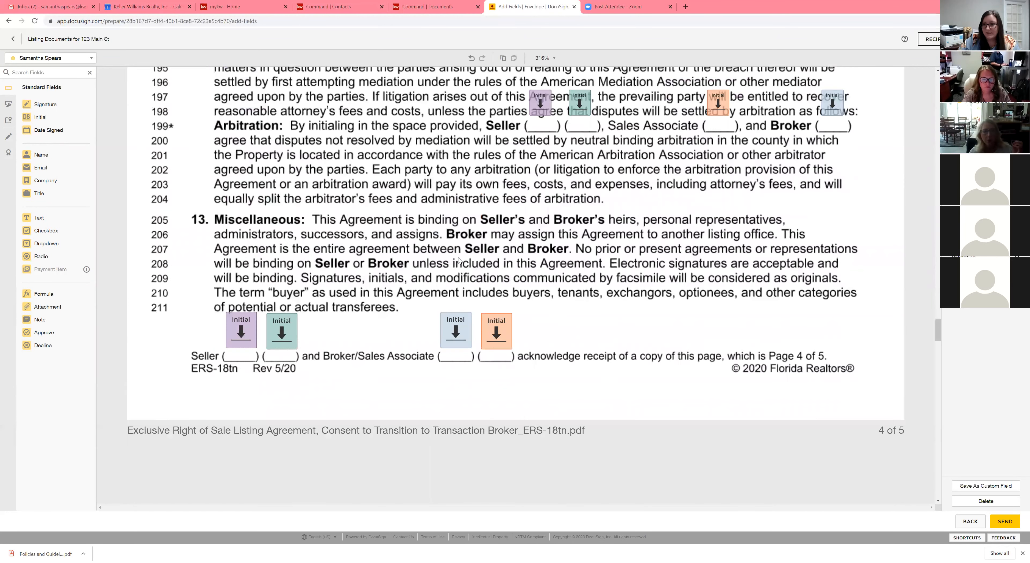
{"action": "scroll", "coordinate": [458, 258], "scroll_direction": "down", "scroll_amount": 10}
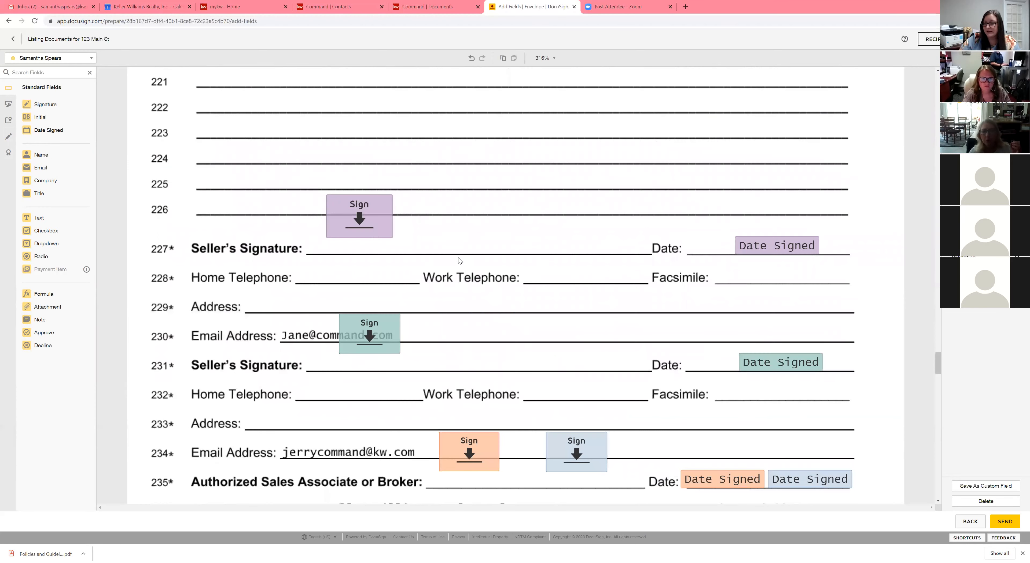